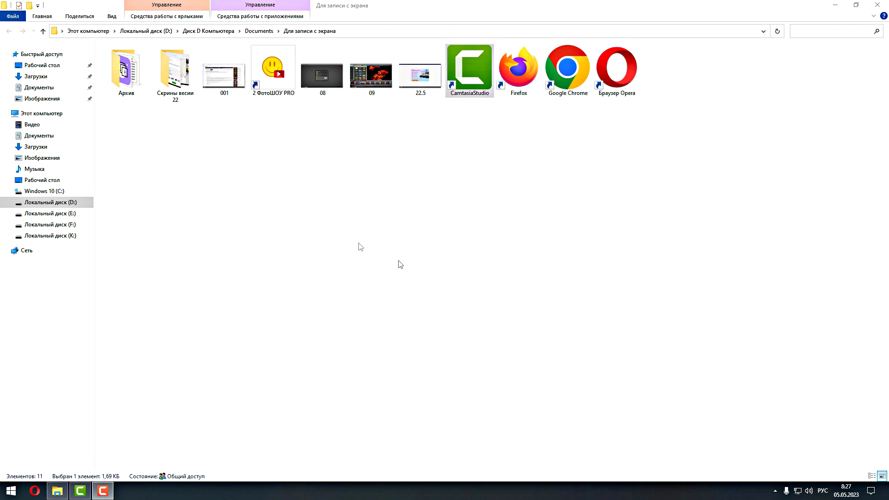
Launch ФотоШОУ PRO, create a new project and add 1.mp4 as the first slide
{"action": "double_click", "coordinate": [275, 80]}
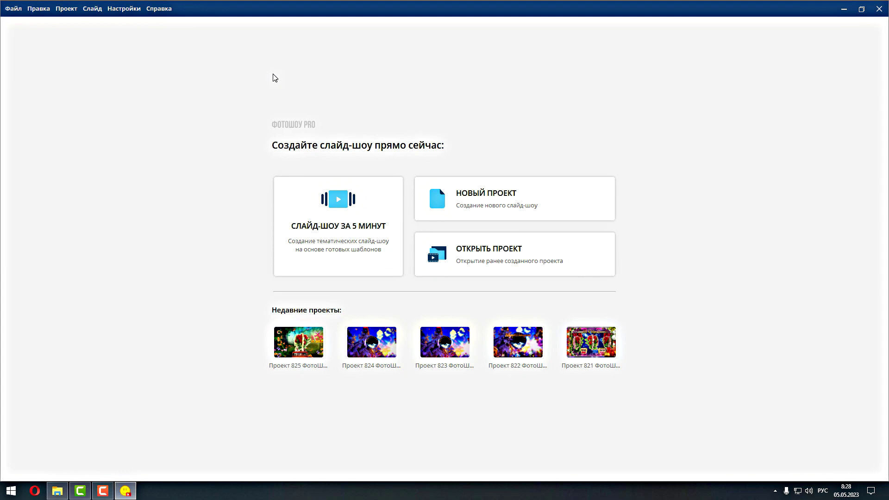
{"action": "left_click", "coordinate": [485, 201]}
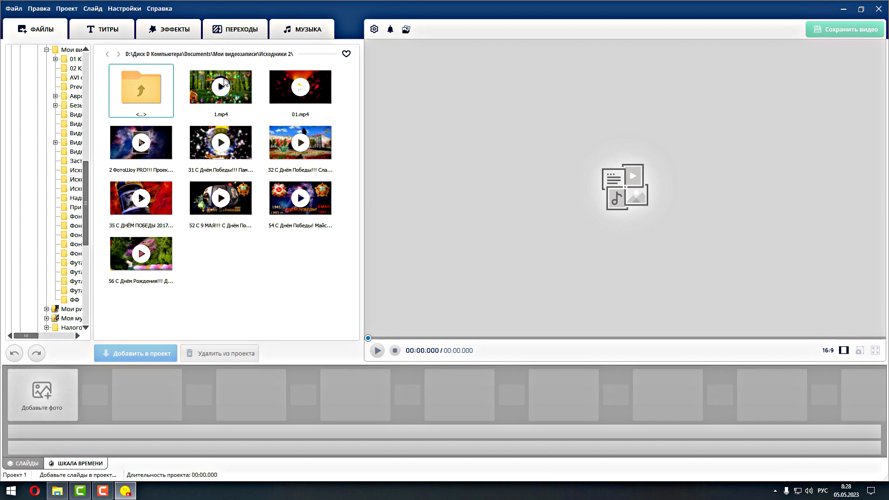
{"action": "left_click_drag", "start_coordinate": [224, 84], "coordinate": [45, 395]}
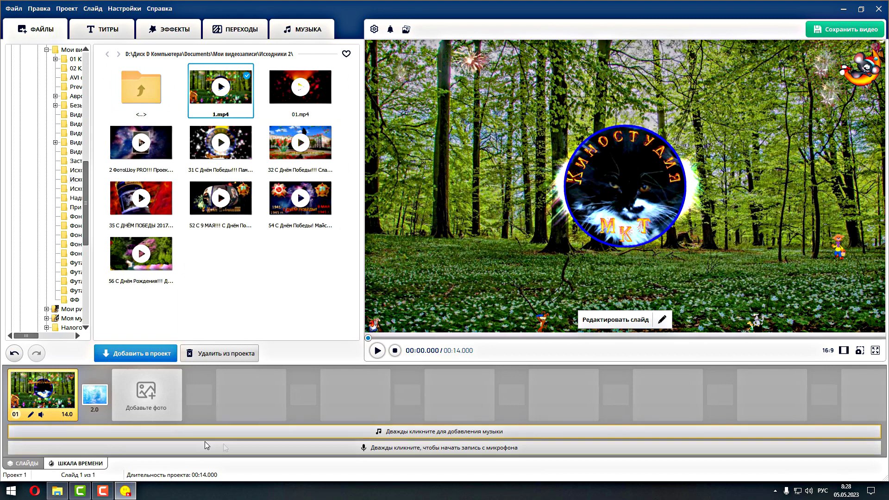
Open the slide for editing and add photo 01 from the Тюльпаны folder as a new layer
{"action": "left_click", "coordinate": [625, 323]}
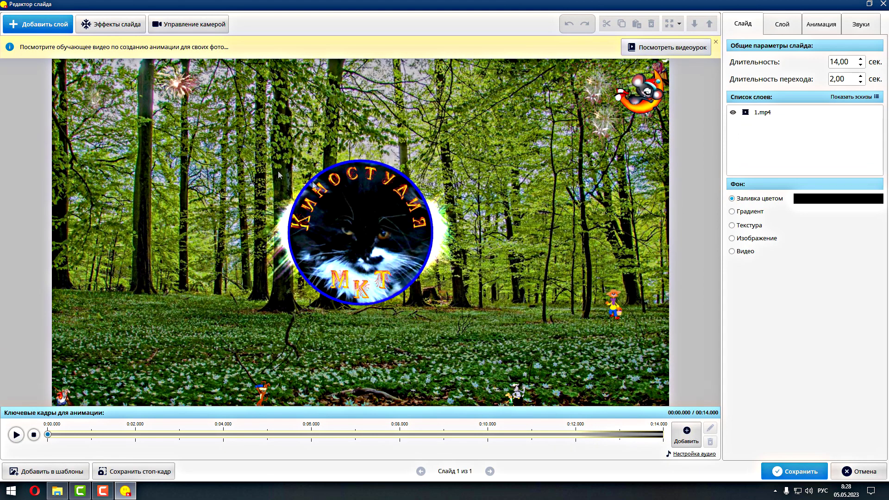
{"action": "left_click", "coordinate": [28, 25]}
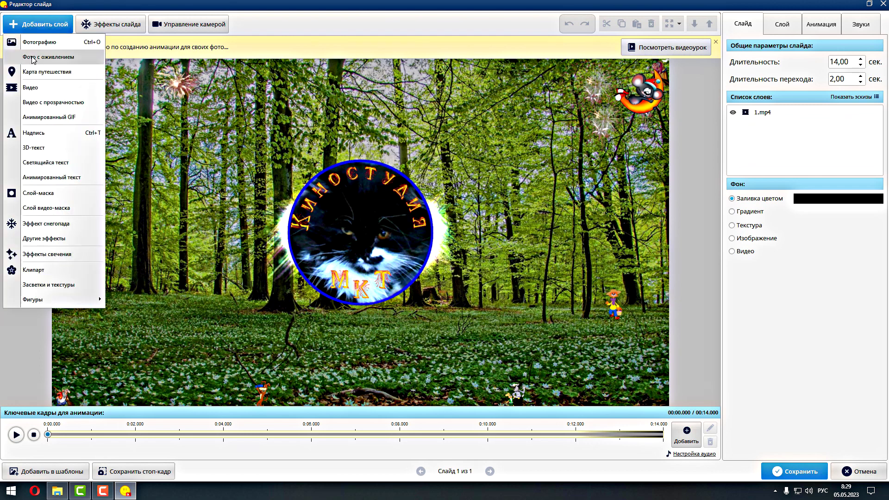
{"action": "left_click", "coordinate": [40, 42]}
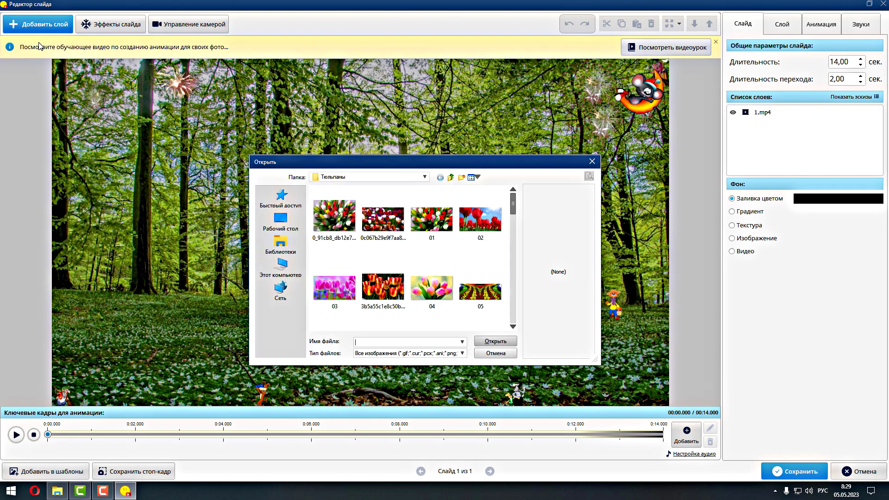
{"action": "left_click", "coordinate": [429, 225]}
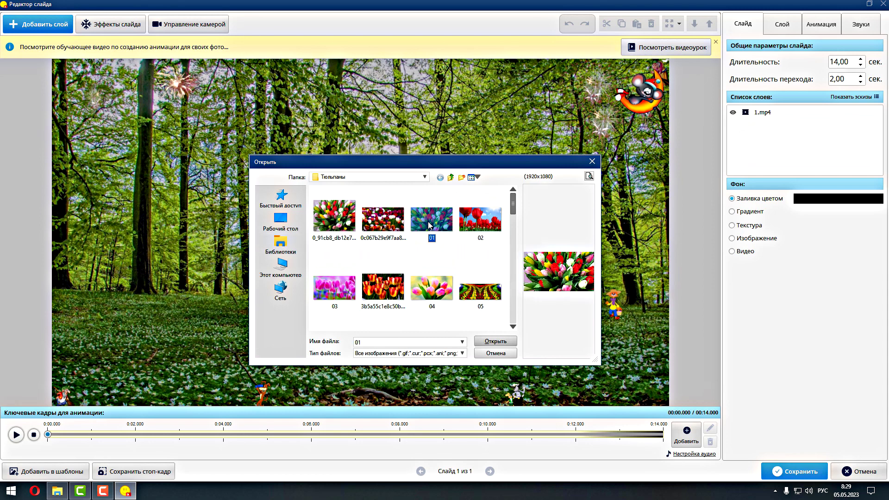
{"action": "left_click", "coordinate": [502, 343]}
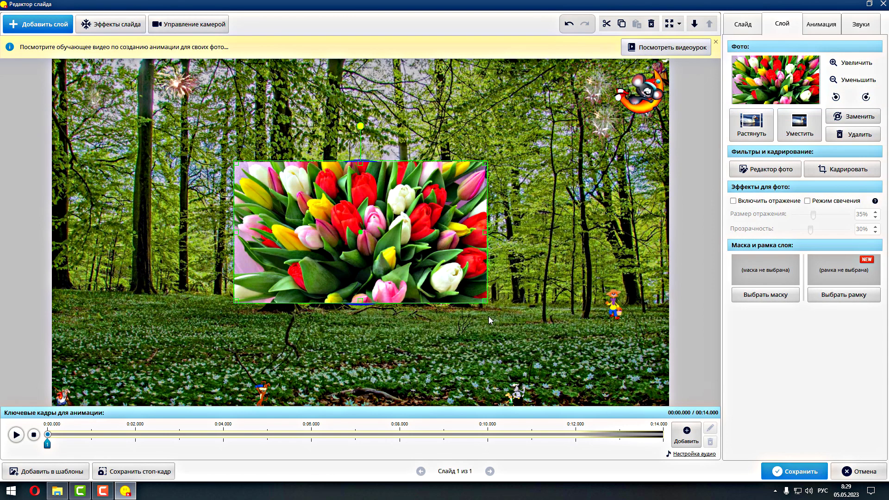
Enlarge the tulip photo layer to cover the whole slide and place it behind the video layer
{"action": "left_click_drag", "start_coordinate": [487, 302], "coordinate": [628, 427]}
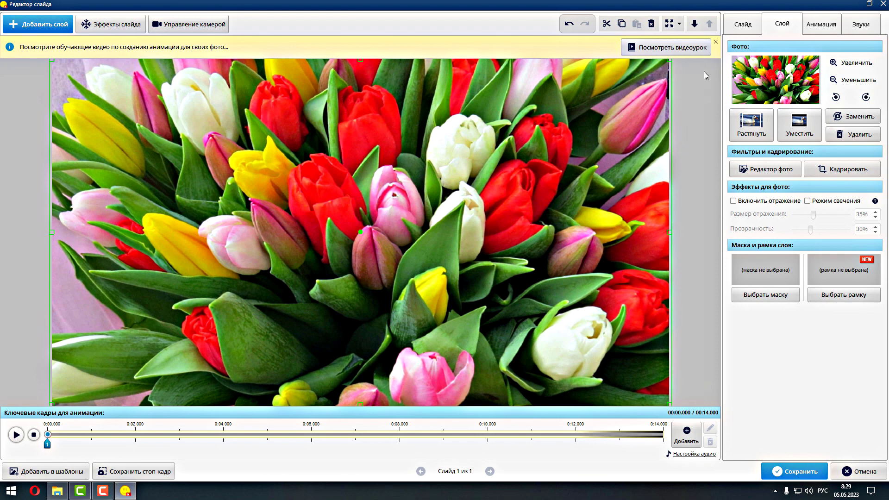
{"action": "left_click", "coordinate": [694, 24]}
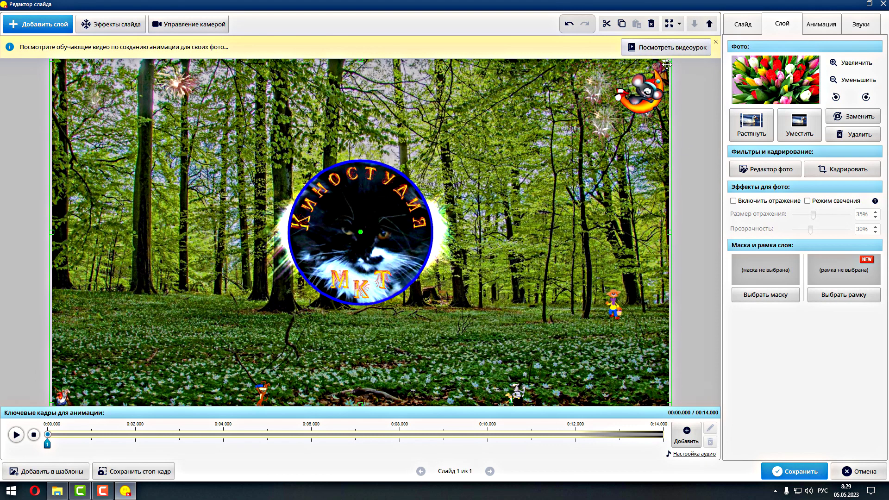
{"action": "mouse_move", "coordinate": [666, 63]}
{"action": "left_mouse_down"}
{"action": "mouse_move", "coordinate": [619, 101]}
{"action": "mouse_move", "coordinate": [667, 59]}
{"action": "left_mouse_up"}
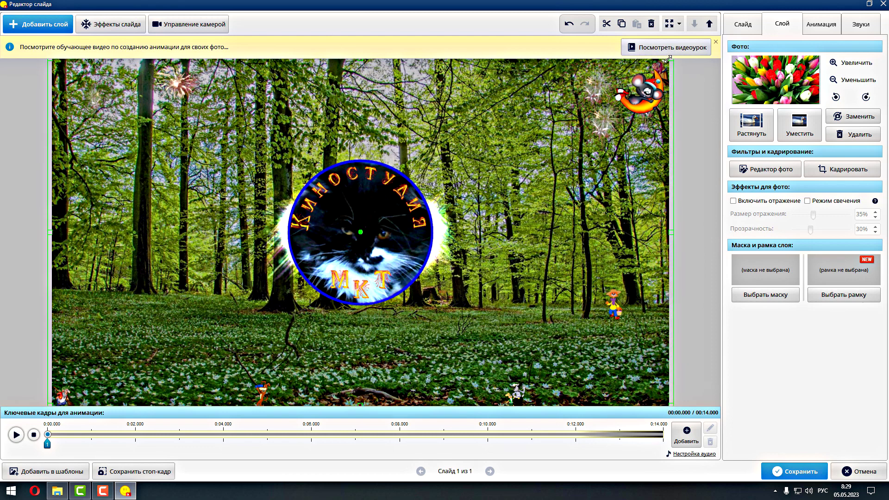
Shrink the 1.mp4 video layer to about half the slide's width, keeping it centred over the tulips
{"action": "left_click", "coordinate": [740, 25]}
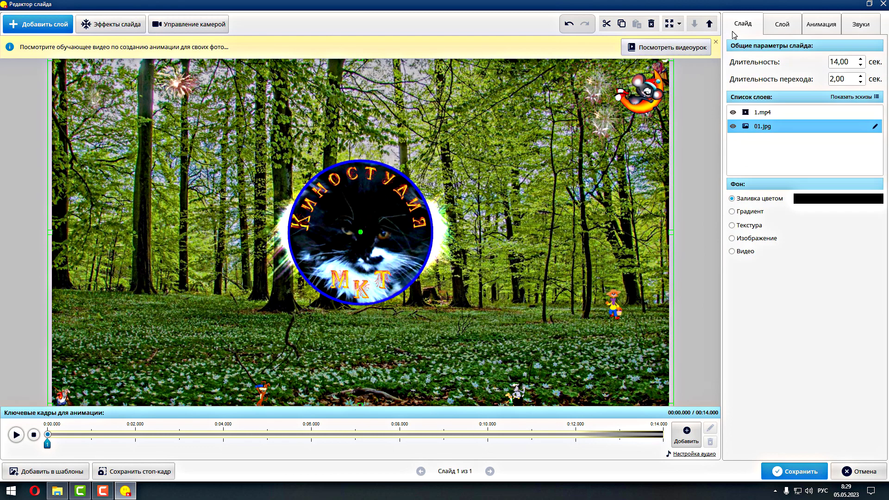
{"action": "left_click", "coordinate": [751, 113]}
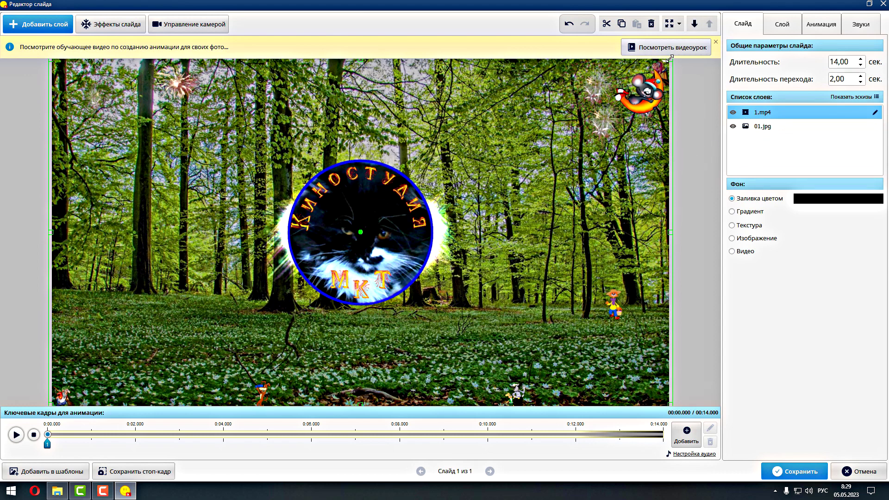
{"action": "left_click_drag", "start_coordinate": [667, 60], "coordinate": [560, 174]}
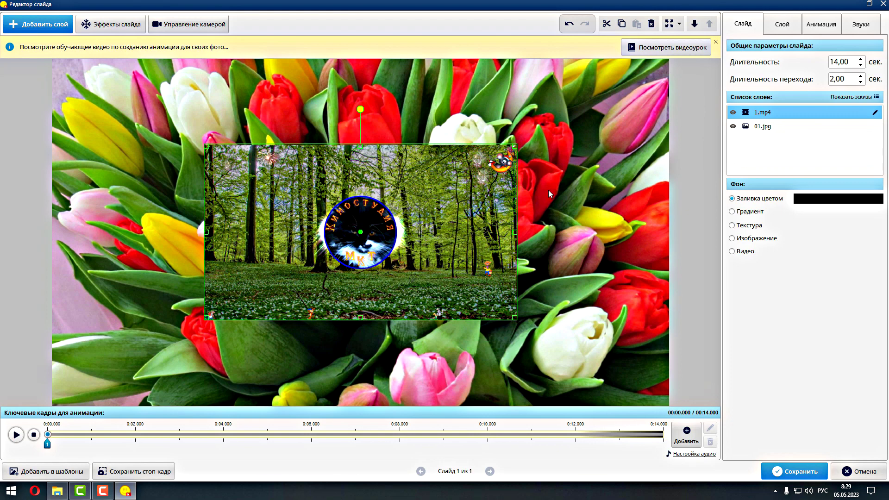
Set the slide's duration to 30,00 seconds
{"action": "left_click_drag", "start_coordinate": [829, 61], "coordinate": [833, 62]}
{"action": "key", "text": "BackSpace"}
{"action": "type", "text": "3"}
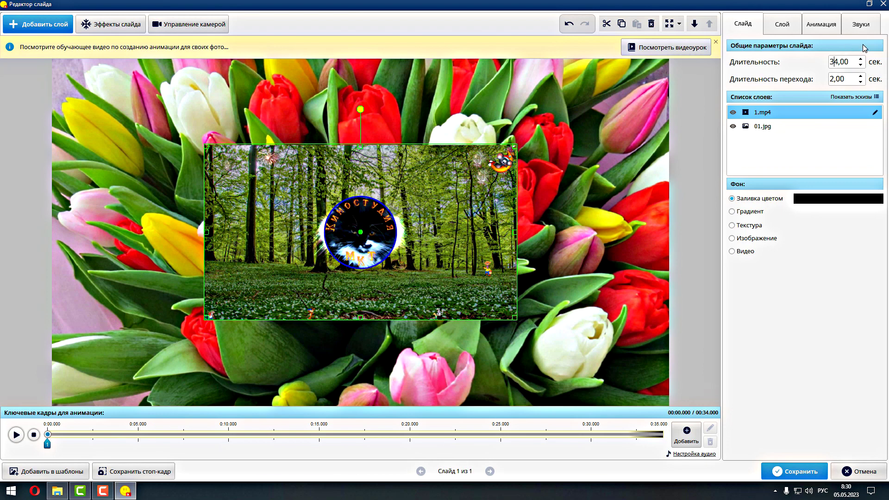
{"action": "left_click", "coordinate": [860, 67]}
{"action": "left_click", "coordinate": [860, 67]}
{"action": "left_click", "coordinate": [861, 67]}
{"action": "left_click", "coordinate": [860, 68]}
{"action": "left_click", "coordinate": [860, 68]}
{"action": "left_click", "coordinate": [860, 67]}
{"action": "left_click", "coordinate": [861, 67]}
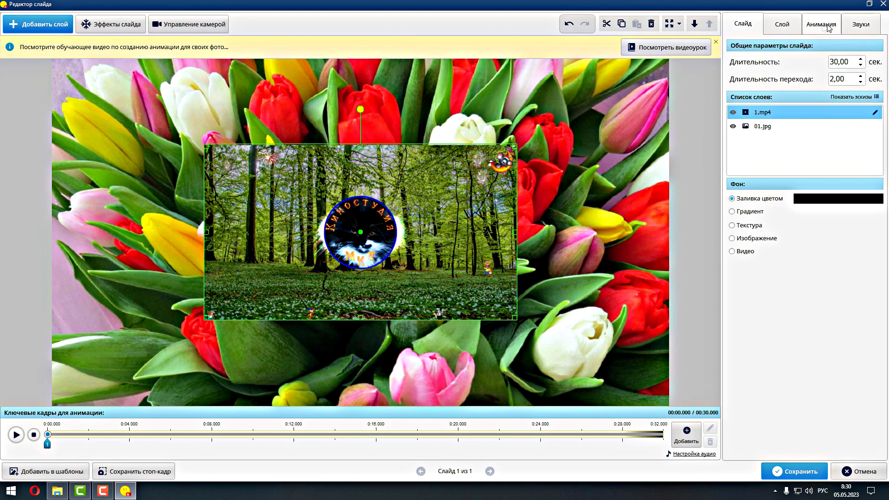
Set the video layer's playback to Проиграть через... with a 10,00 сек. delay and preview the slide
{"action": "left_click", "coordinate": [787, 26]}
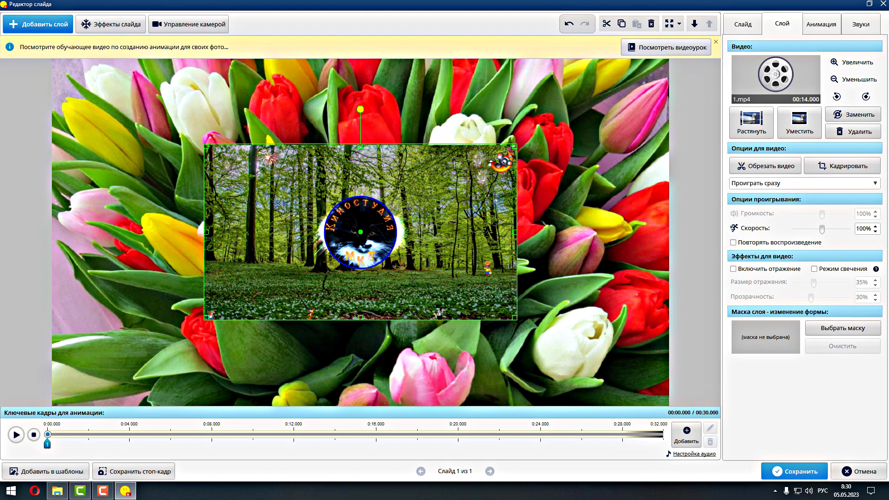
{"action": "left_click", "coordinate": [876, 184]}
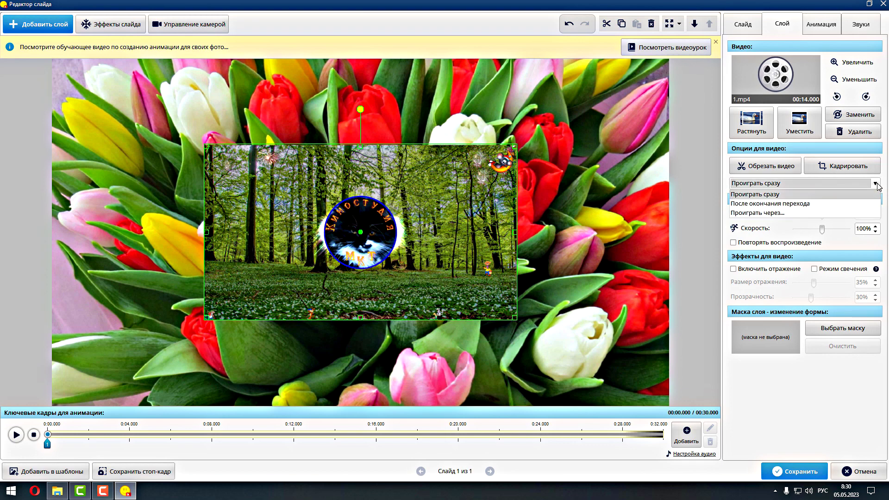
{"action": "left_click", "coordinate": [774, 213]}
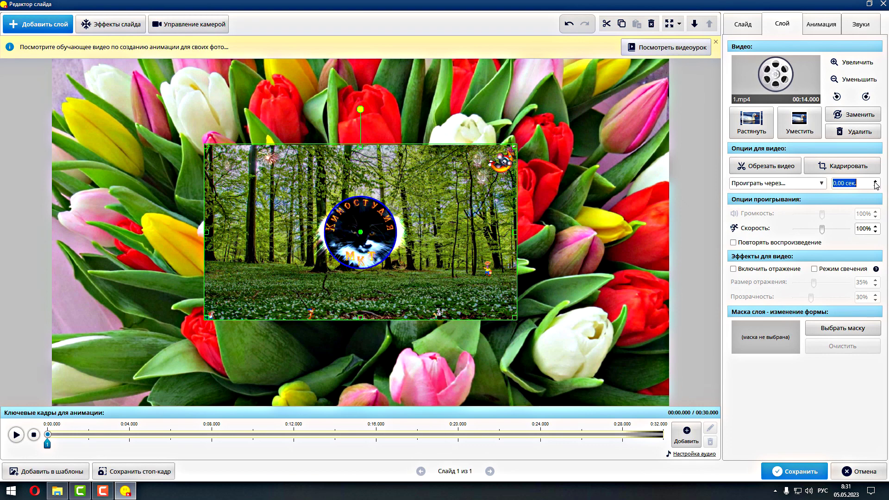
{"action": "left_click", "coordinate": [875, 182]}
{"action": "left_click", "coordinate": [875, 182]}
{"action": "left_click", "coordinate": [17, 436]}
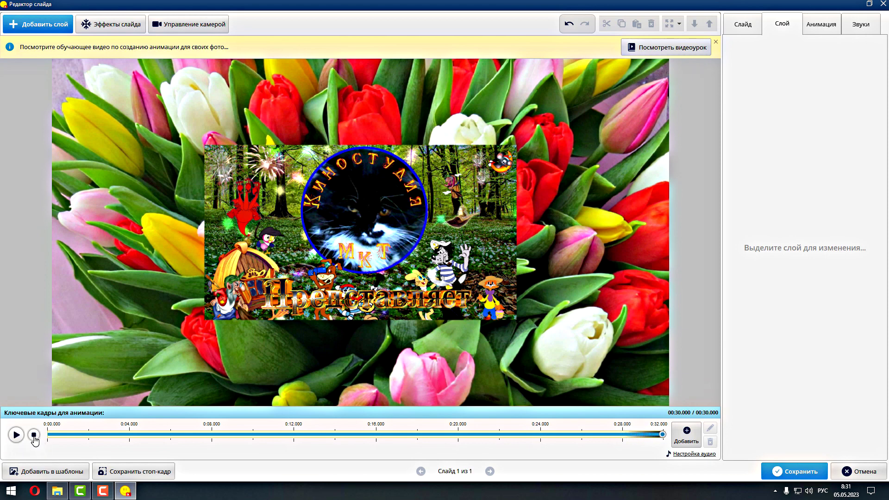
{"action": "left_click", "coordinate": [33, 436]}
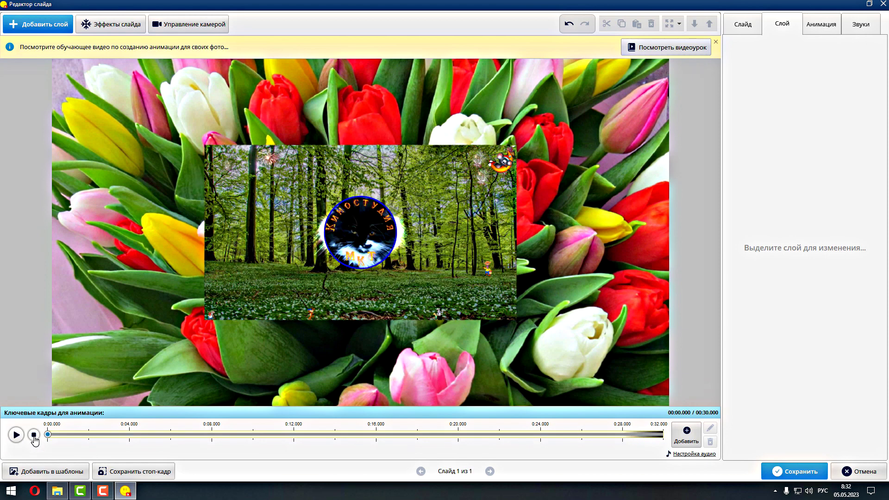
Add animation keyframes to the video layer at about 10 s and about 8.8 s
{"action": "left_click", "coordinate": [359, 263]}
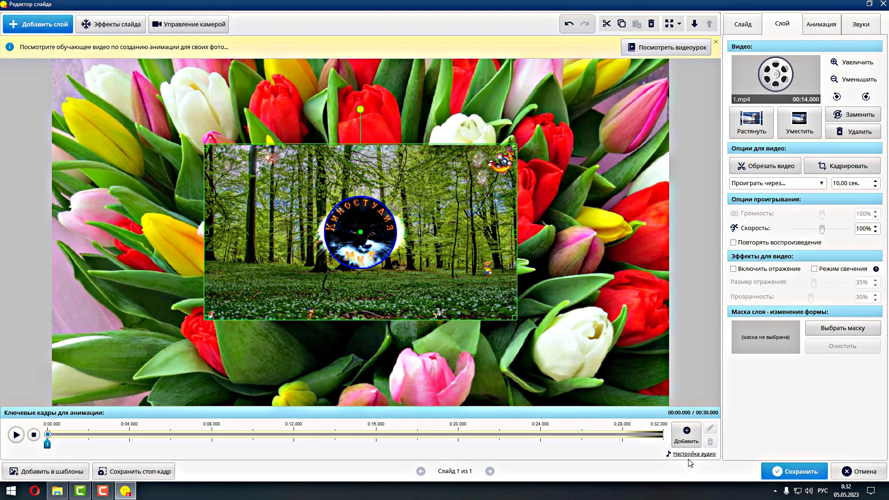
{"action": "left_click", "coordinate": [253, 435]}
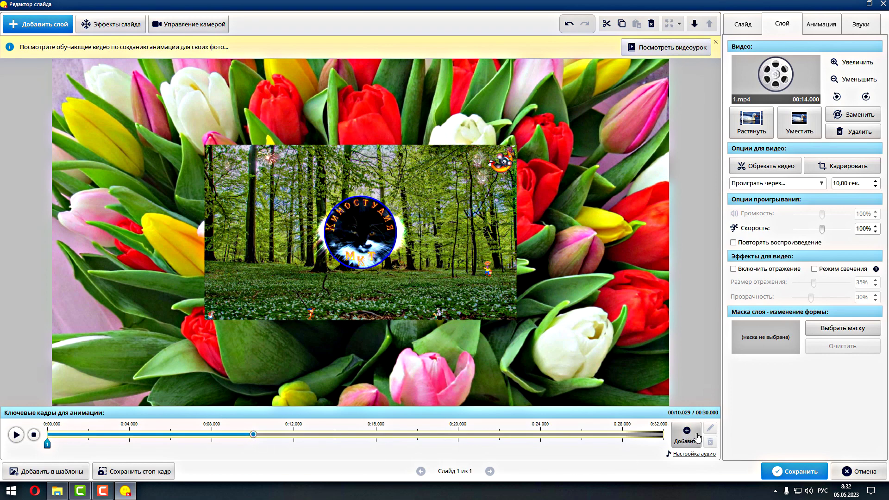
{"action": "left_click", "coordinate": [687, 438]}
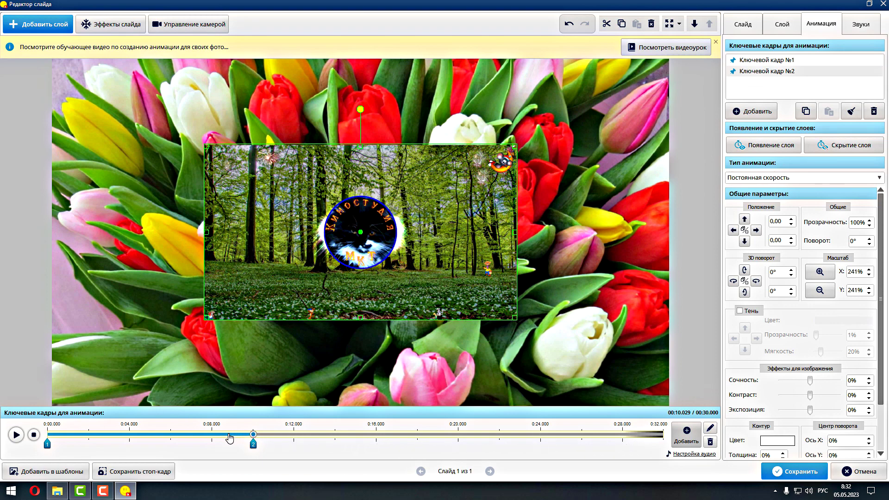
{"action": "left_click", "coordinate": [229, 435]}
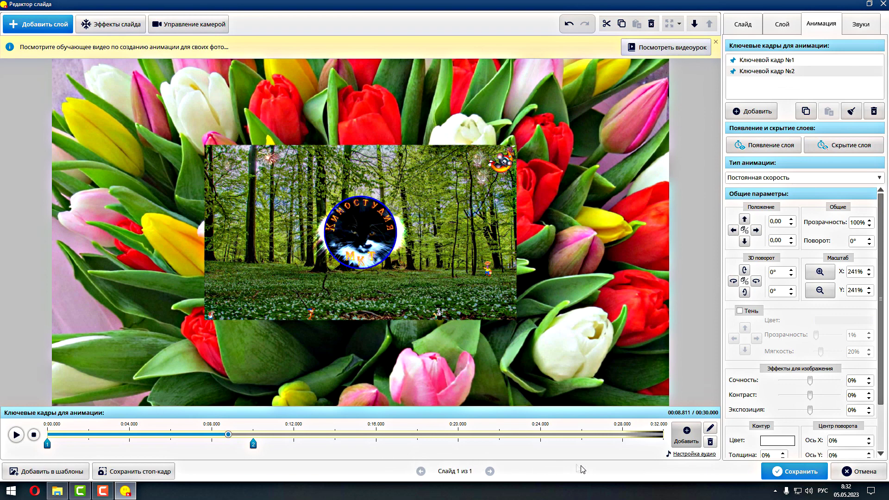
{"action": "left_click", "coordinate": [685, 435]}
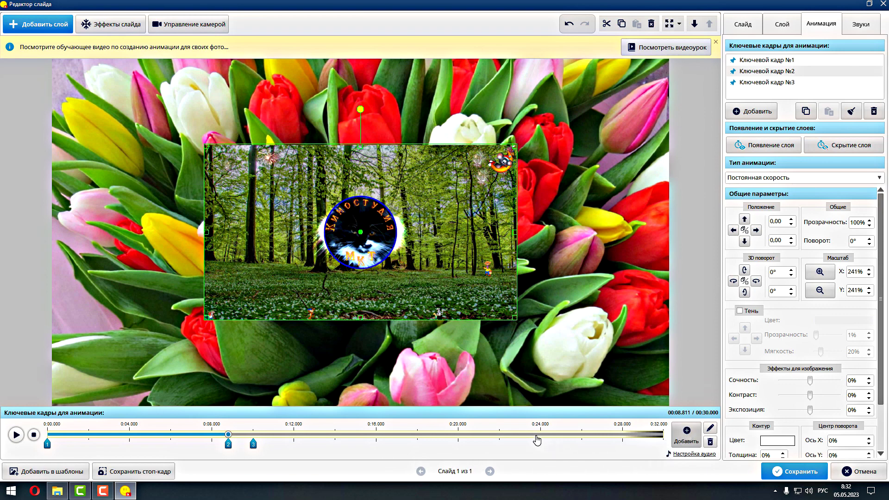
Add two more keyframes to the video layer at about 24.1 s and about 25.4 s
{"action": "left_click", "coordinate": [540, 435]}
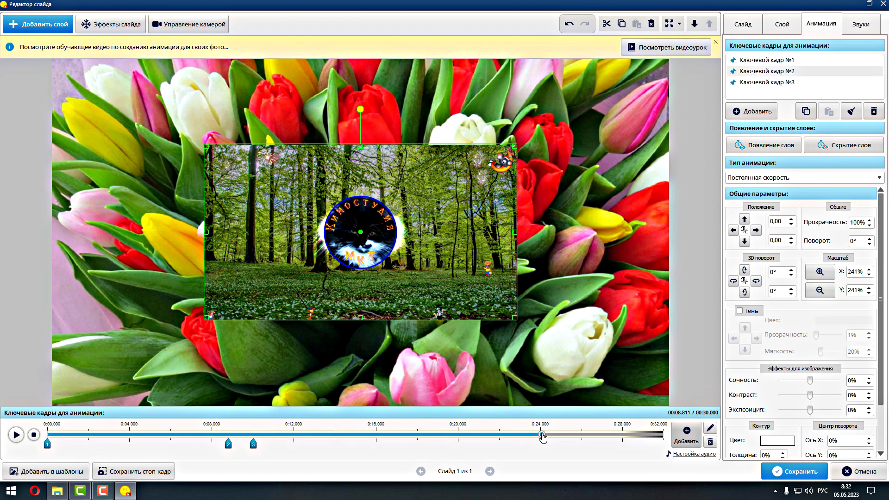
{"action": "left_click", "coordinate": [686, 435]}
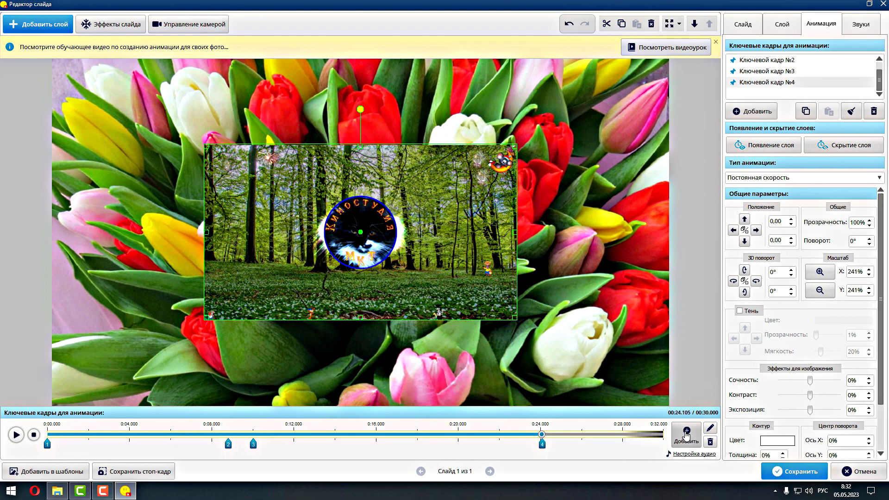
{"action": "left_click", "coordinate": [568, 435]}
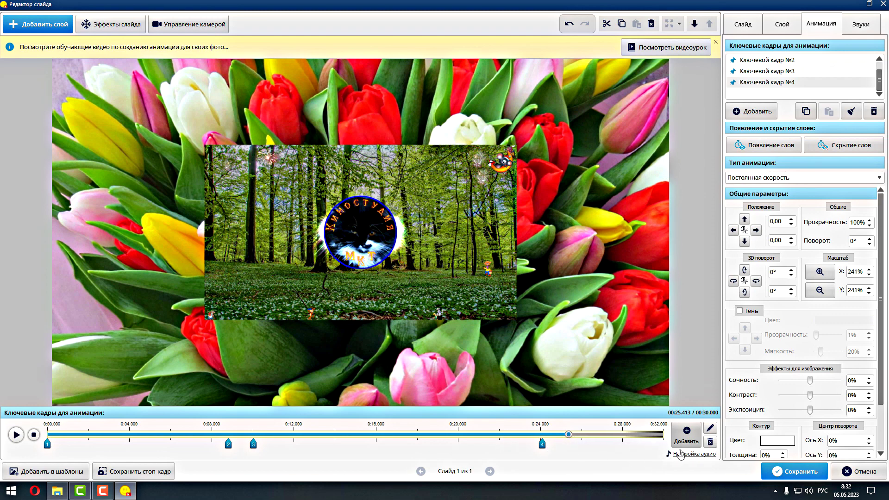
{"action": "left_click", "coordinate": [686, 437]}
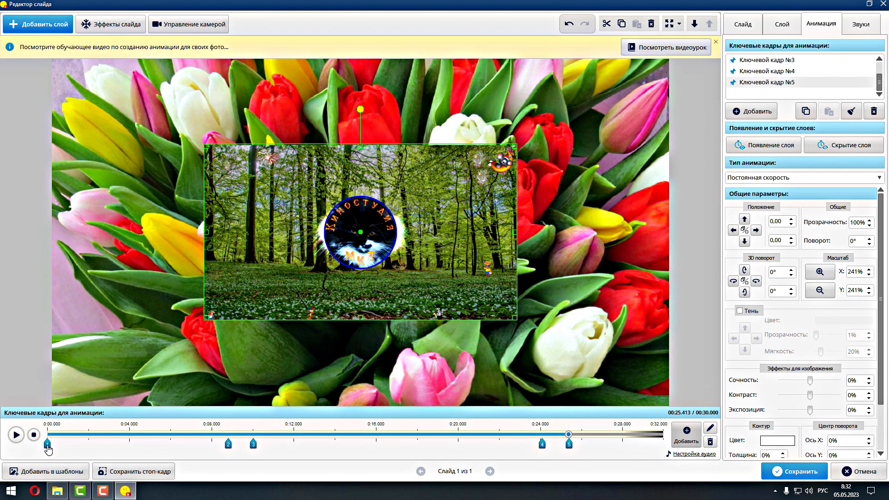
Set Прозрачность to 0% at the video layer's first and second keyframes
{"action": "left_click", "coordinate": [47, 447]}
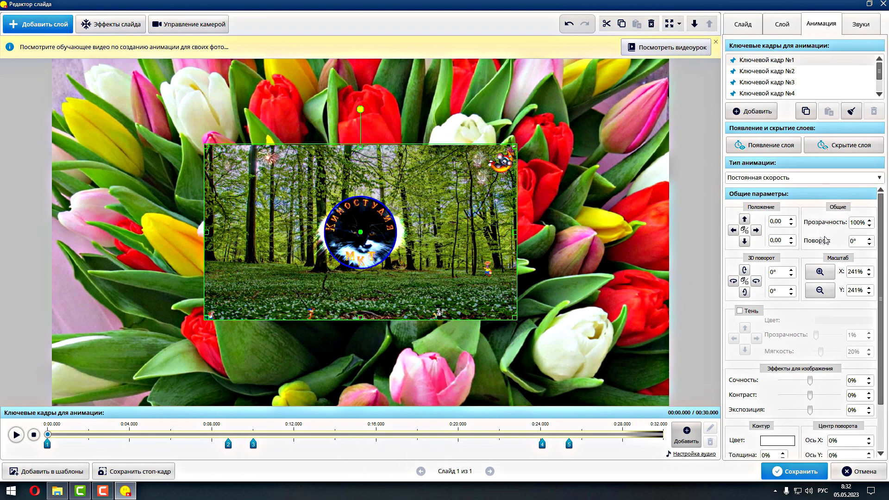
{"action": "double_click", "coordinate": [852, 224]}
{"action": "type", "text": "0"}
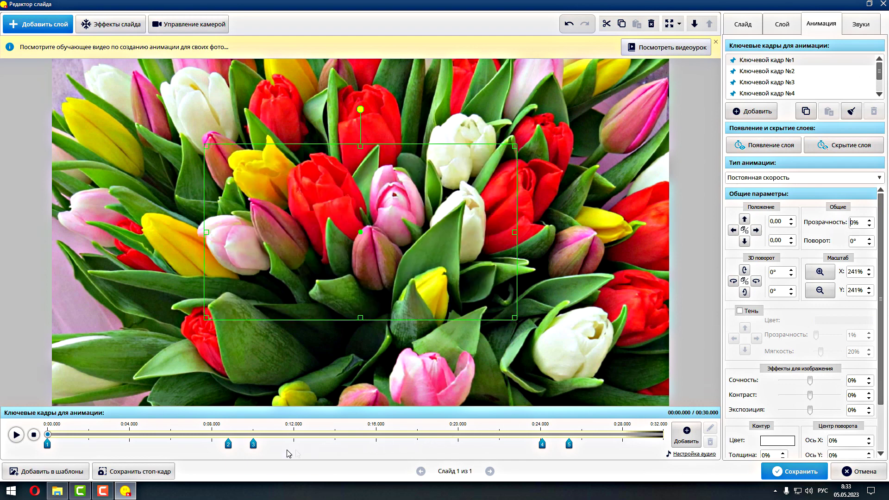
{"action": "left_click", "coordinate": [227, 444]}
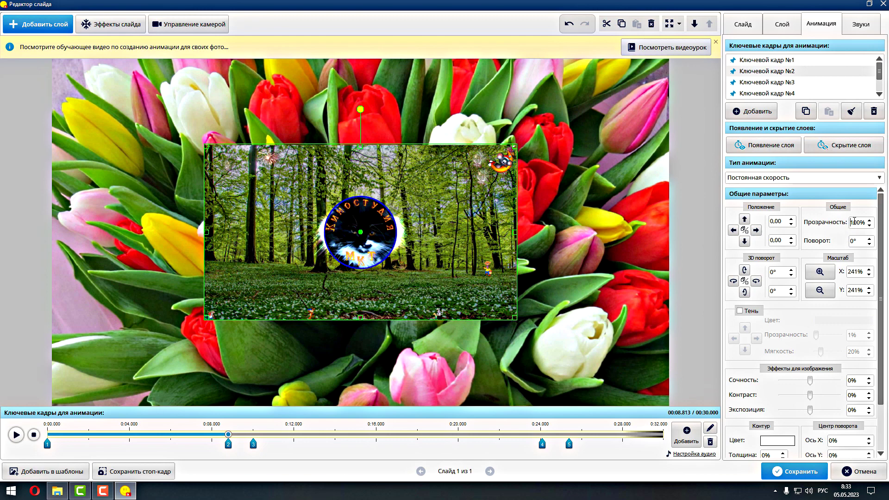
{"action": "key", "text": "Delete"}
{"action": "key", "text": "Delete"}
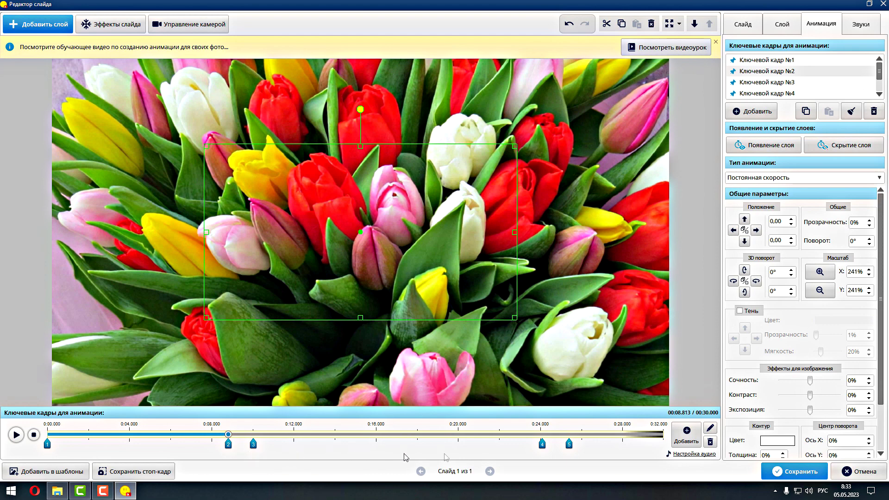
Set Прозрачность to 0% at the video layer's fifth keyframe
{"action": "left_click", "coordinate": [568, 446]}
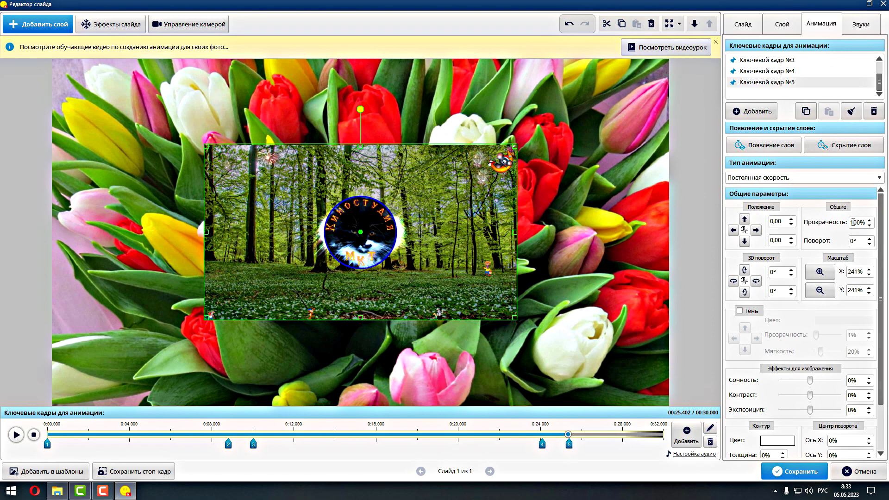
{"action": "left_click", "coordinate": [852, 222]}
{"action": "key", "text": "BackSpace"}
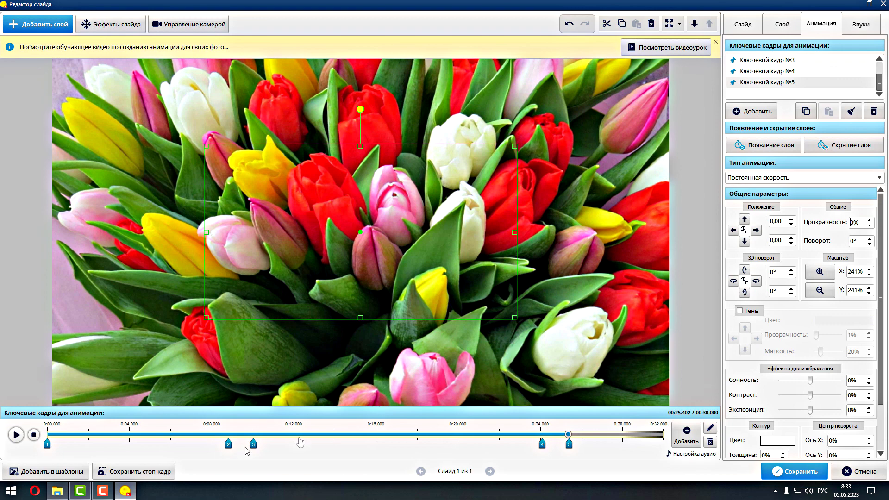
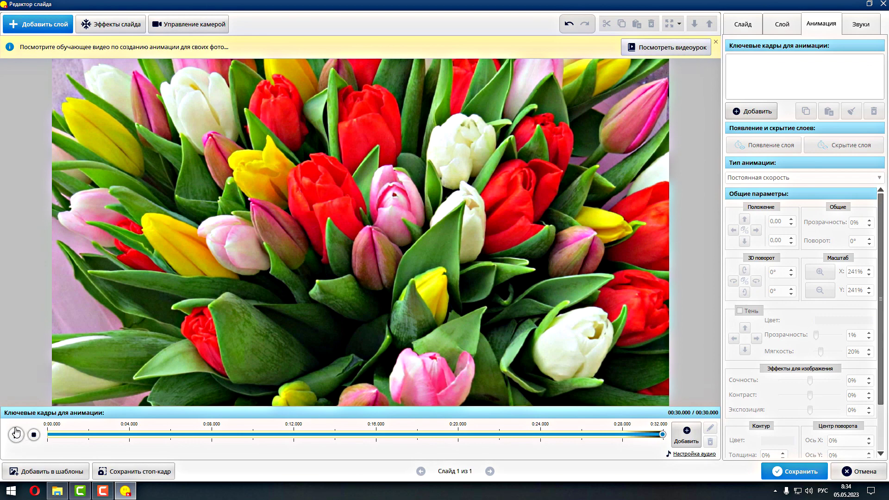
Play the slide preview from the beginning and stop it once the video has faded out
{"action": "left_click", "coordinate": [34, 436]}
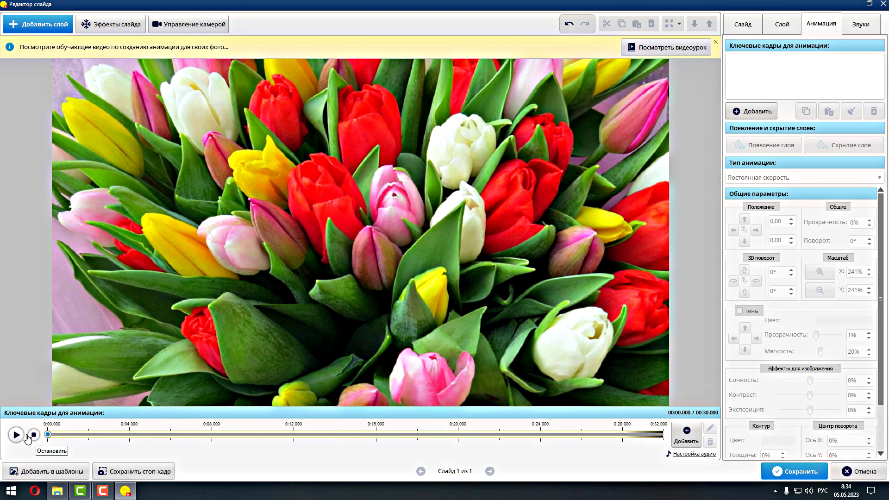
{"action": "left_click", "coordinate": [17, 435]}
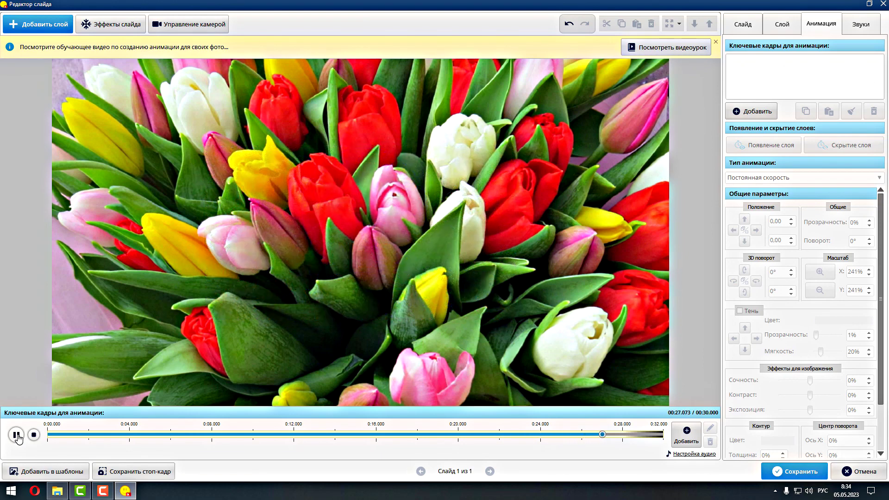
{"action": "left_click", "coordinate": [33, 435]}
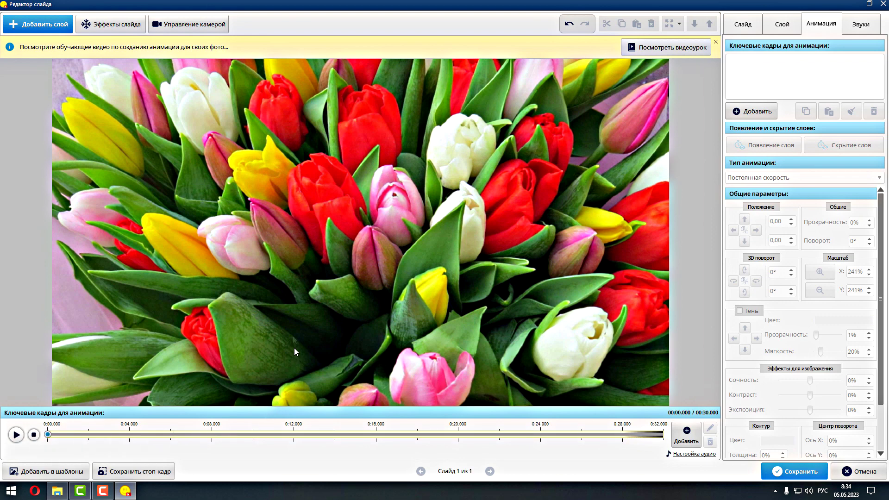
Check the video layer's last keyframe, then save the slide and open the project preview full screen
{"action": "left_click", "coordinate": [364, 274]}
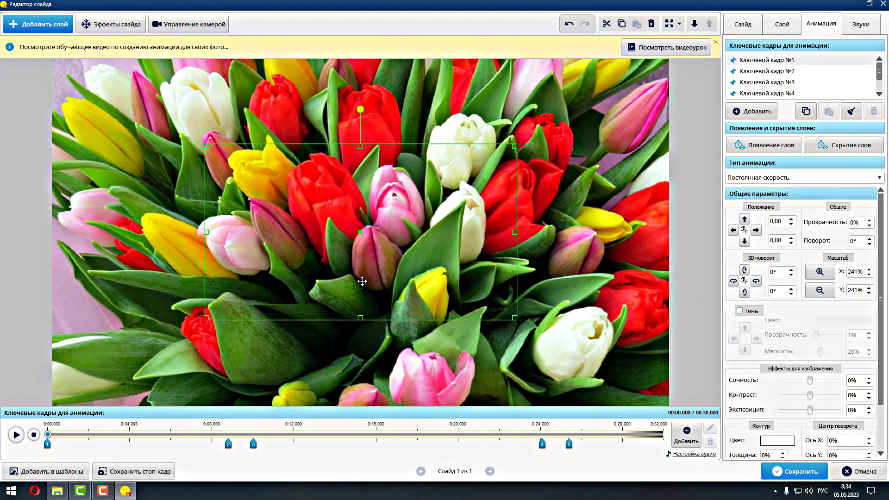
{"action": "left_click", "coordinate": [570, 445]}
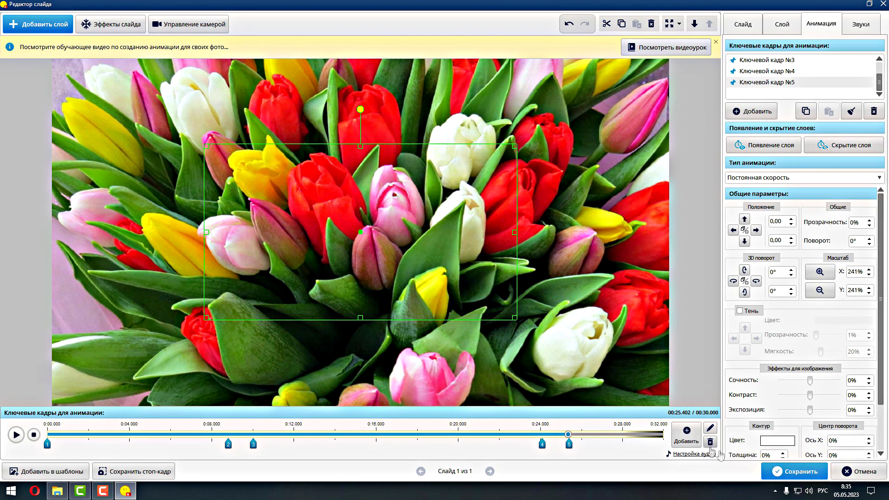
{"action": "left_click", "coordinate": [802, 472]}
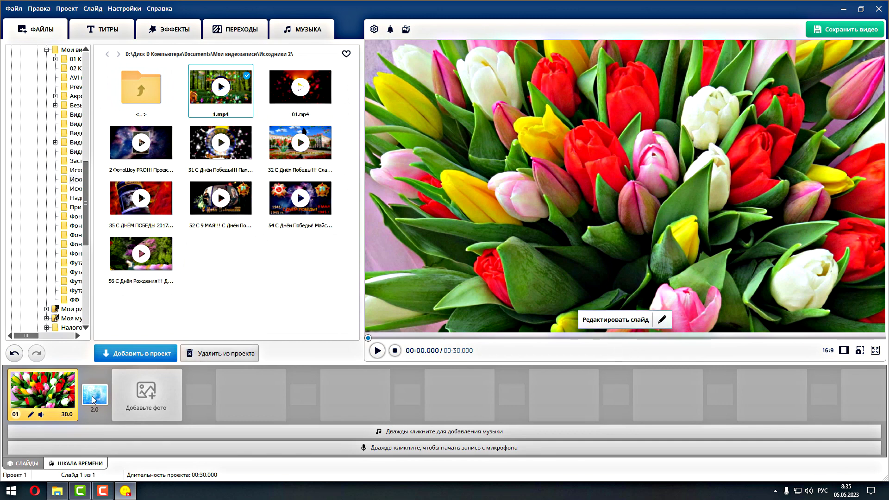
{"action": "left_click", "coordinate": [874, 350]}
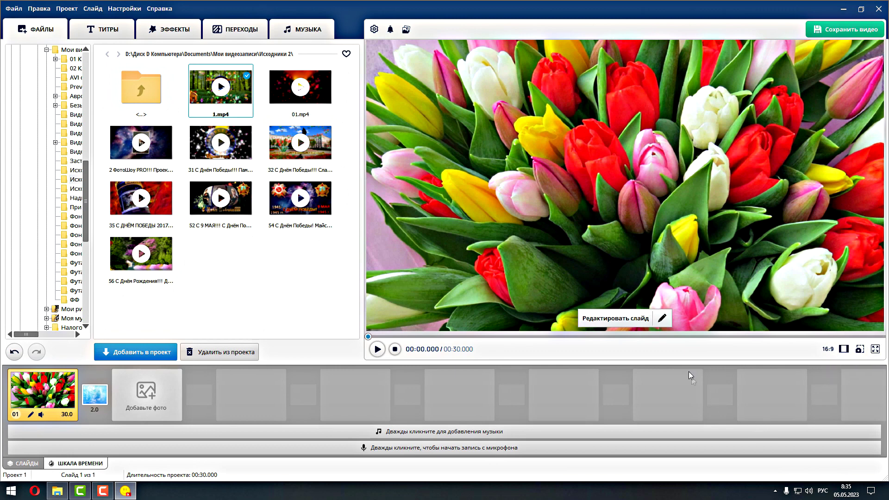
Reopen the slide for editing and delete keyframes 5, 4, 3 and 2 of the 1.mp4 layer
{"action": "left_click", "coordinate": [626, 321]}
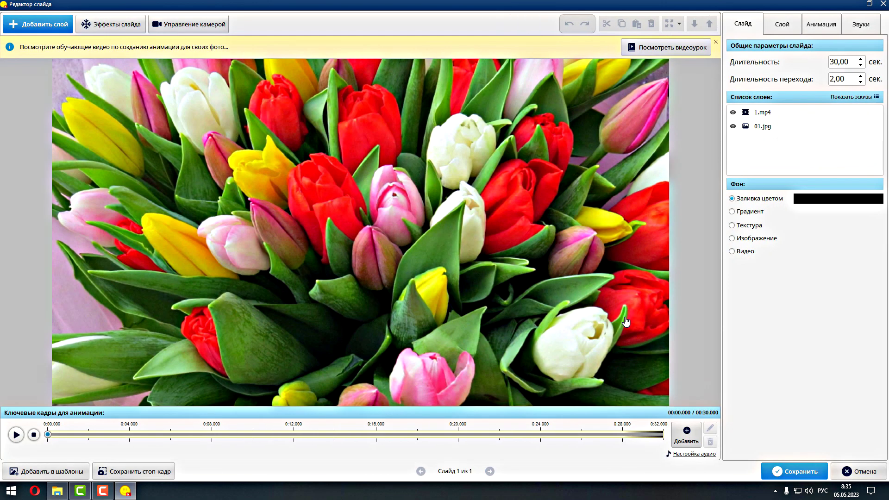
{"action": "left_click", "coordinate": [396, 229]}
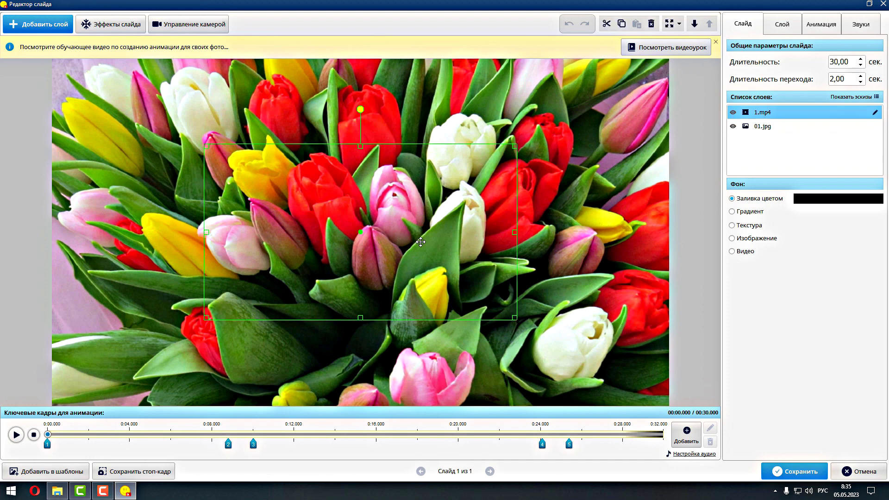
{"action": "left_click", "coordinate": [570, 445]}
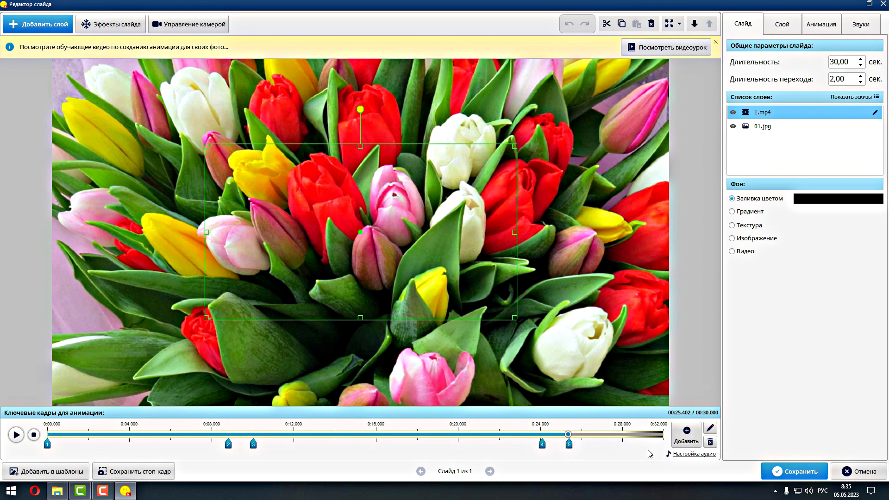
{"action": "left_click", "coordinate": [710, 443]}
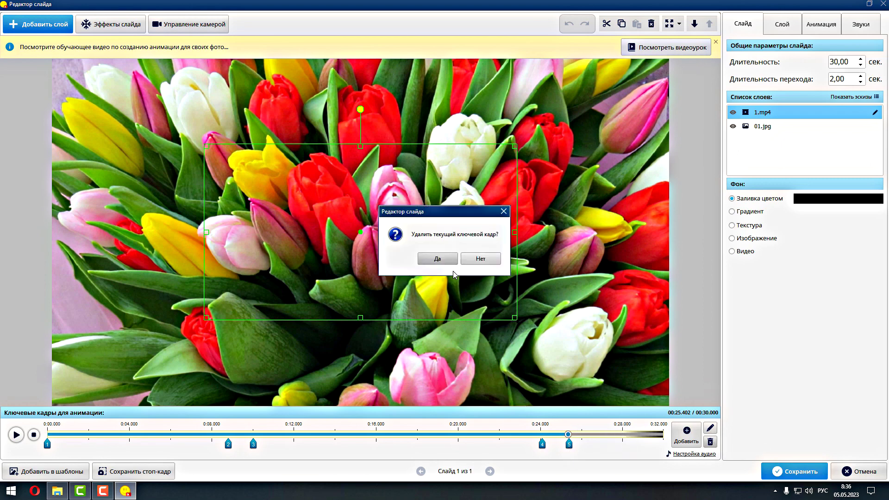
{"action": "left_click", "coordinate": [437, 259]}
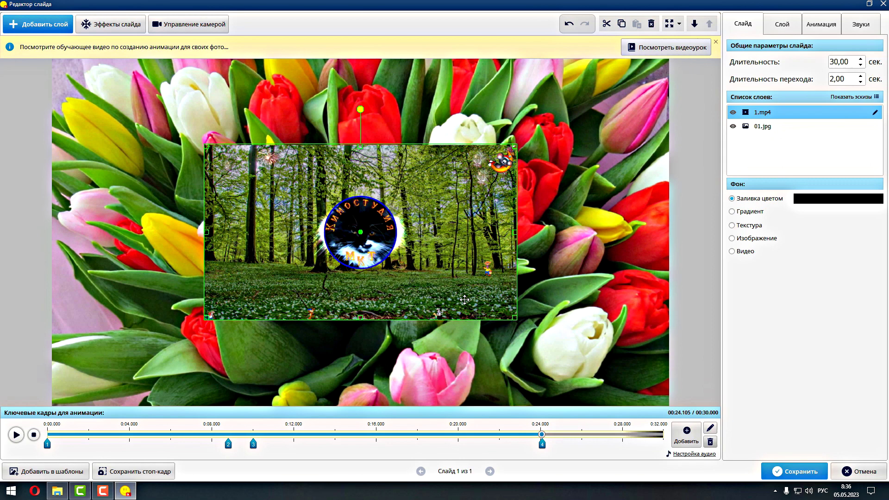
{"action": "left_click", "coordinate": [708, 444]}
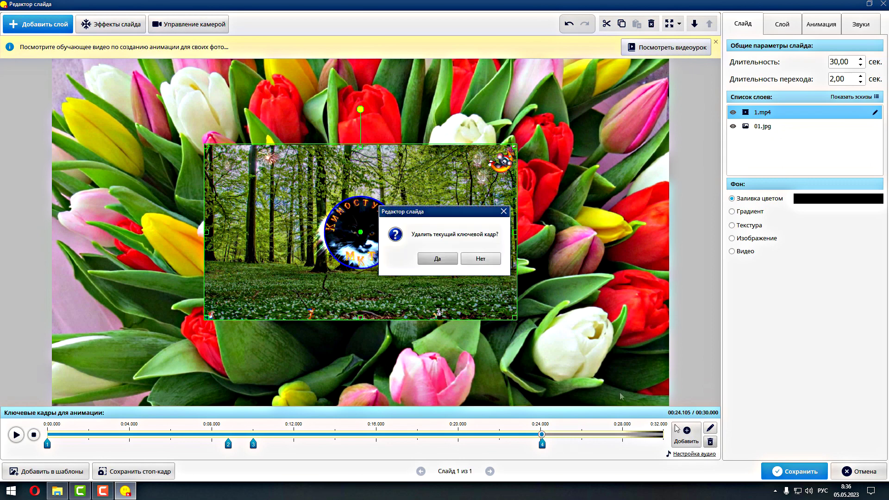
{"action": "left_click", "coordinate": [444, 258]}
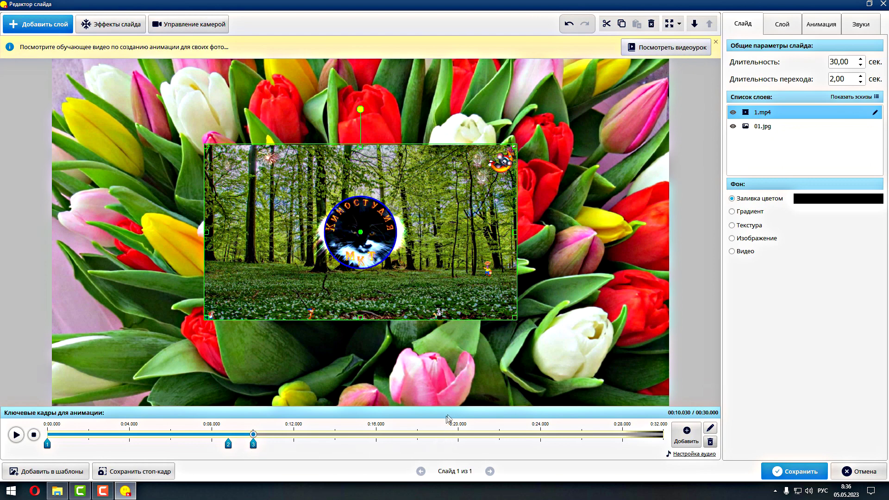
{"action": "left_click", "coordinate": [710, 442]}
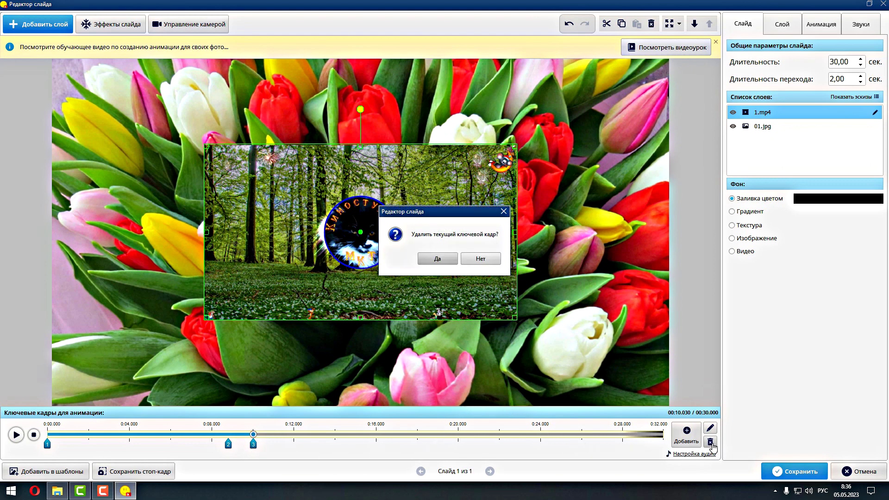
{"action": "left_click", "coordinate": [436, 258]}
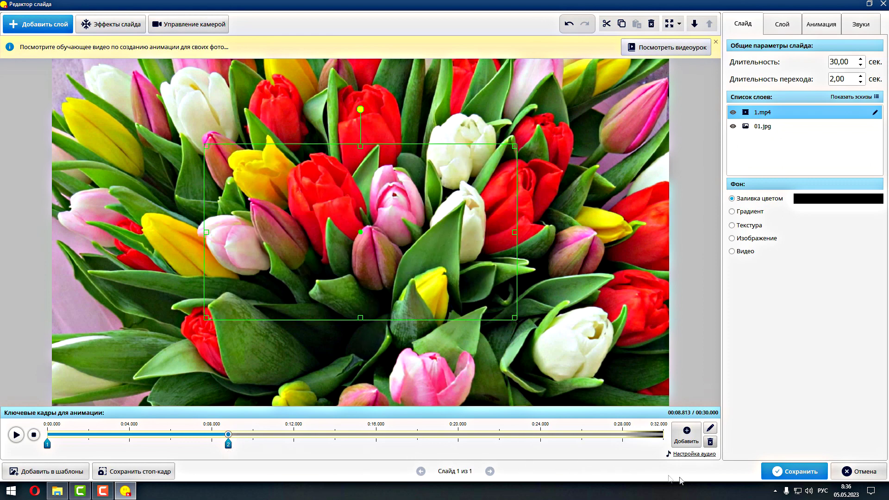
{"action": "left_click", "coordinate": [710, 442]}
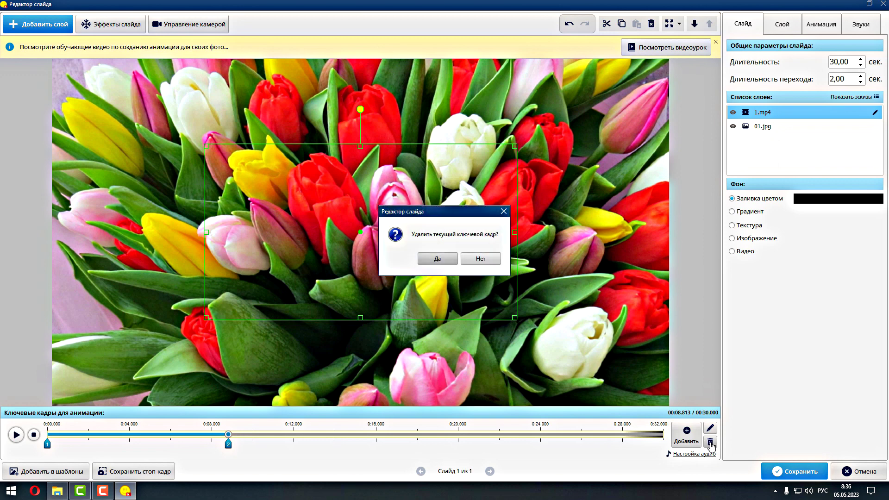
{"action": "left_click", "coordinate": [438, 260]}
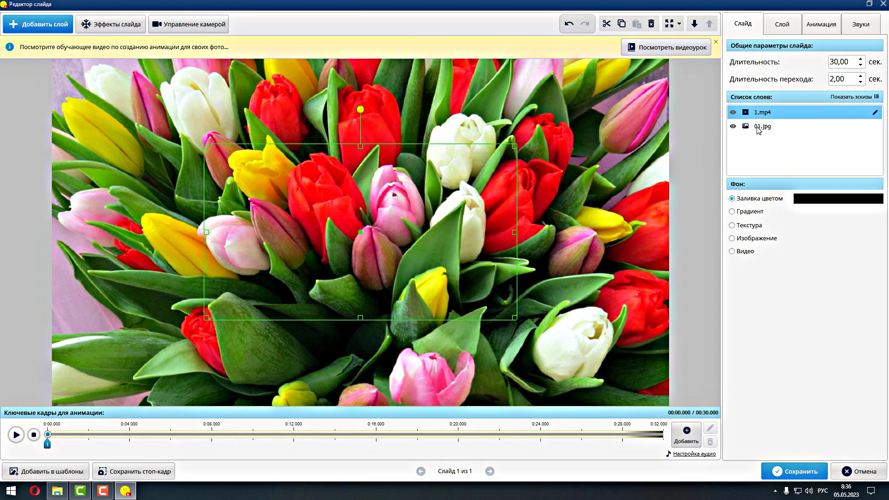
Set Прозрачность to 100% at the video layer's only remaining keyframe and preview the slide
{"action": "left_click", "coordinate": [815, 26]}
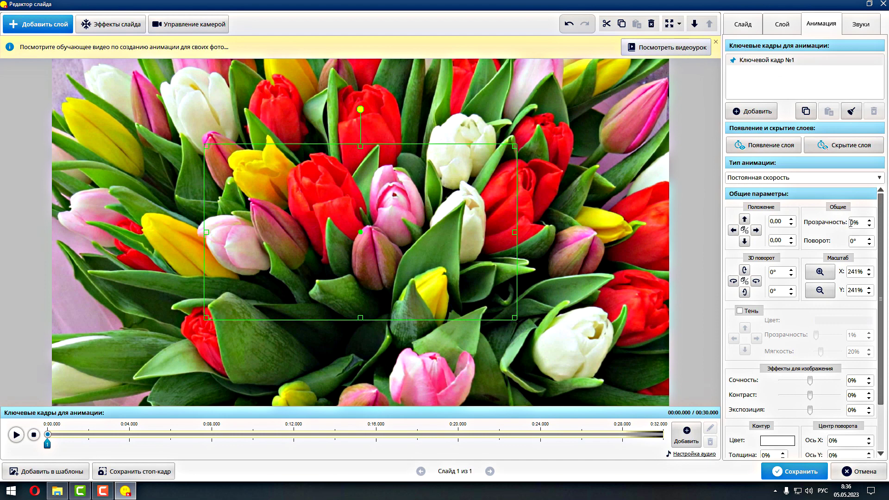
{"action": "type", "text": "10"}
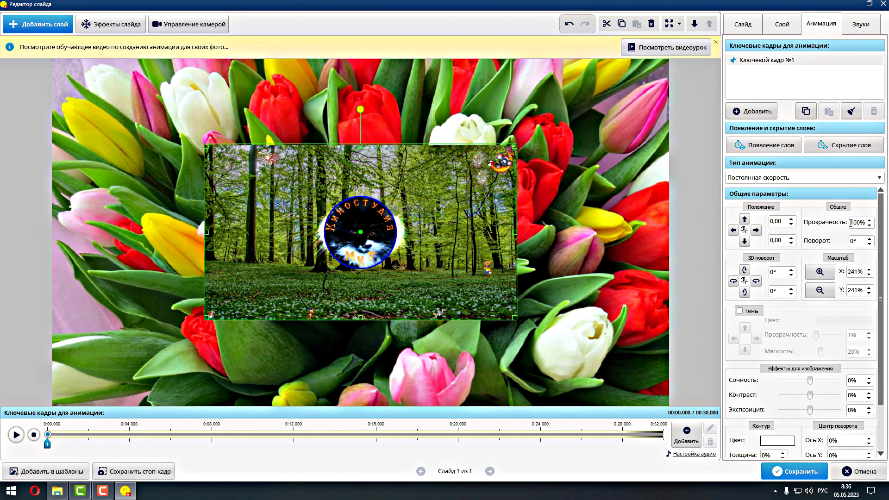
{"action": "left_click", "coordinate": [17, 435]}
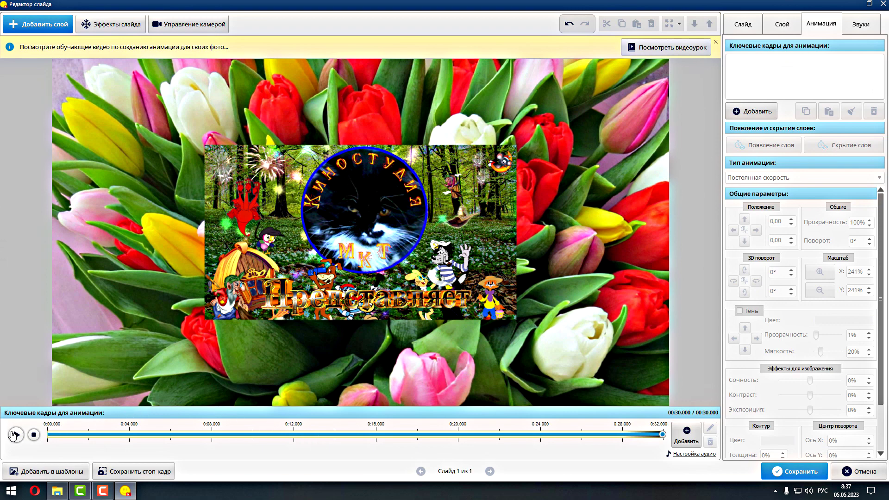
{"action": "left_click", "coordinate": [33, 435]}
Apply the first Частицы appearance animation to the video layer, starting at 9,00 сек. with a duration of 1,0 сек
{"action": "left_click", "coordinate": [348, 252]}
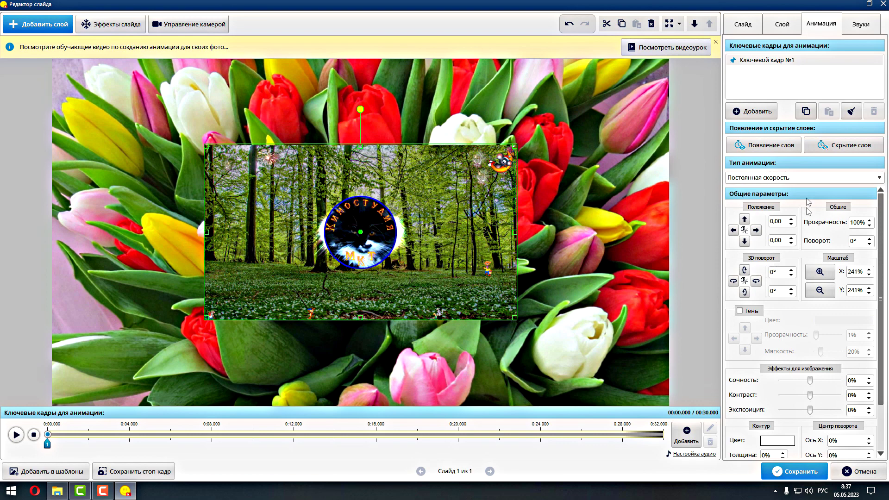
{"action": "left_click", "coordinate": [767, 146]}
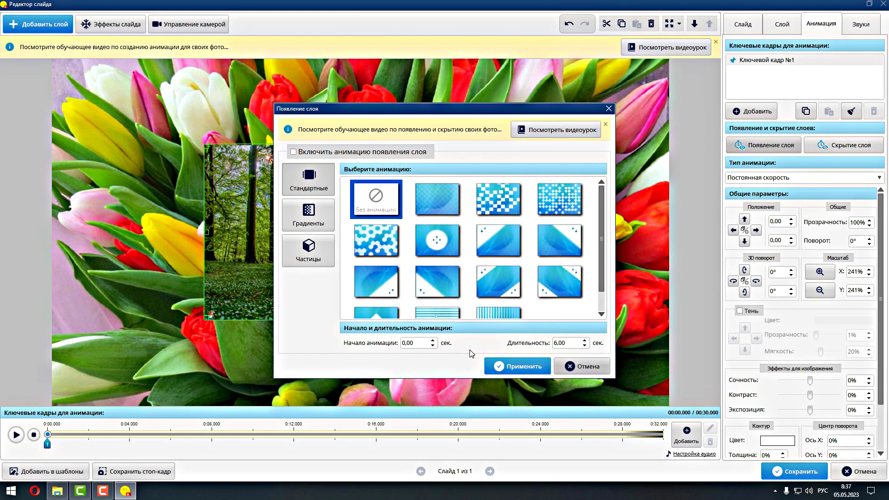
{"action": "left_click", "coordinate": [434, 341]}
{"action": "left_click", "coordinate": [434, 341]}
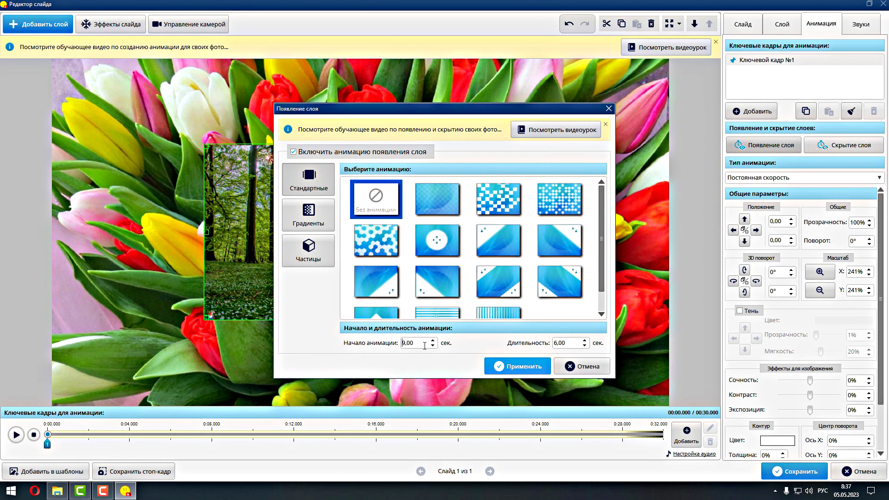
{"action": "left_click", "coordinate": [585, 346]}
{"action": "left_click", "coordinate": [584, 346]}
{"action": "left_click", "coordinate": [321, 249]}
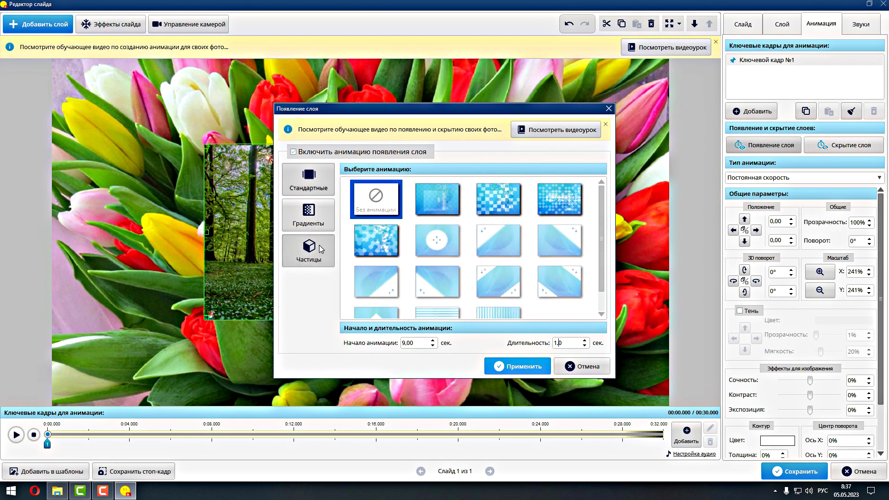
{"action": "left_click", "coordinate": [443, 201]}
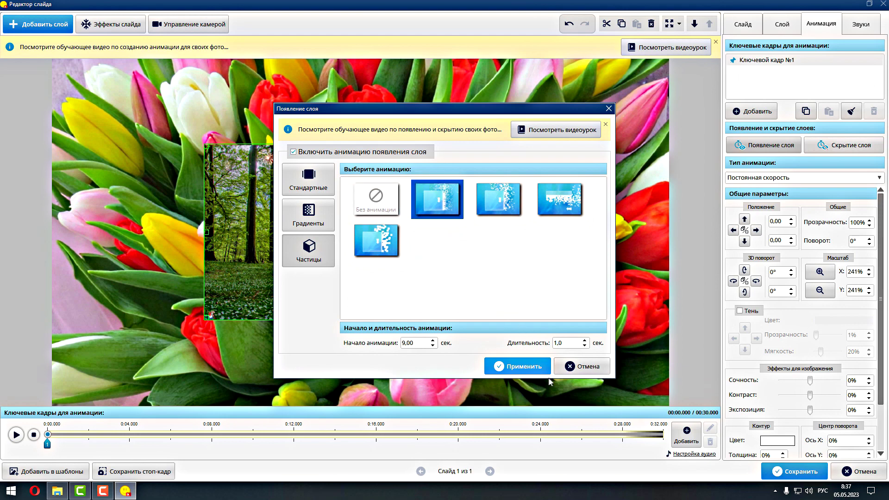
{"action": "left_click", "coordinate": [535, 365]}
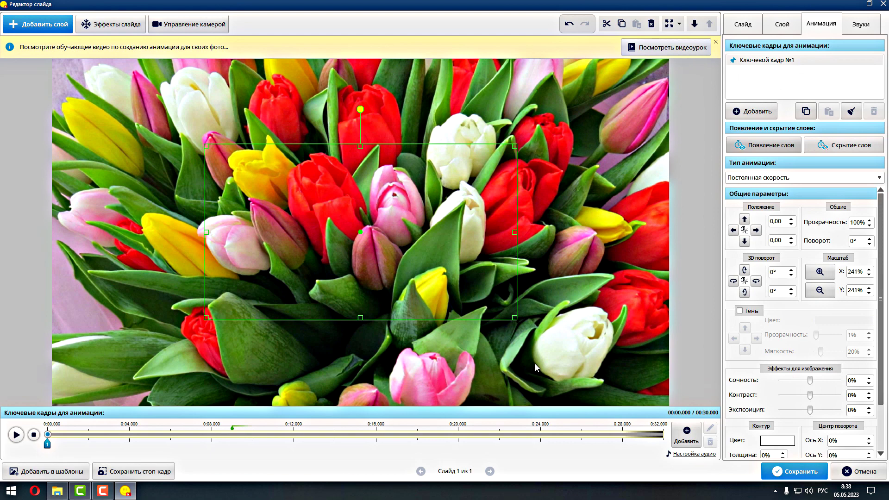
Enable the video layer's hiding animation with a duration of 1,00 сек., apply it and preview the slide
{"action": "left_click", "coordinate": [849, 146]}
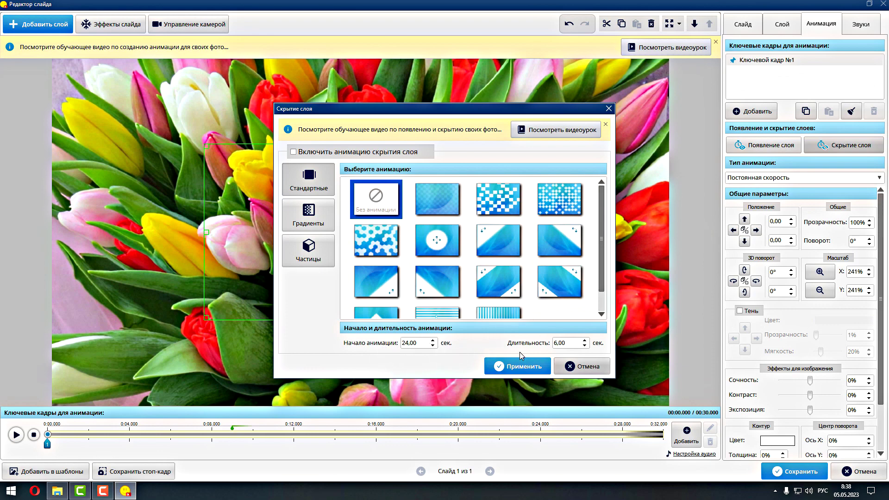
{"action": "left_click", "coordinate": [585, 345]}
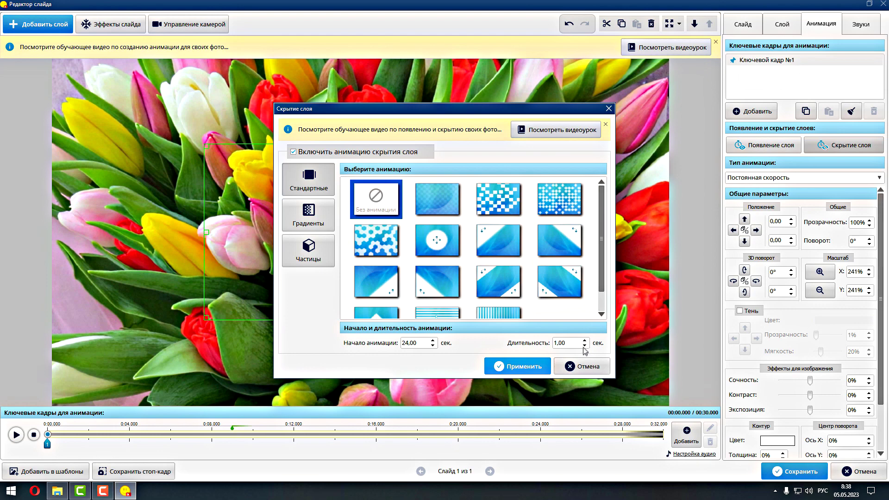
{"action": "left_click", "coordinate": [536, 368]}
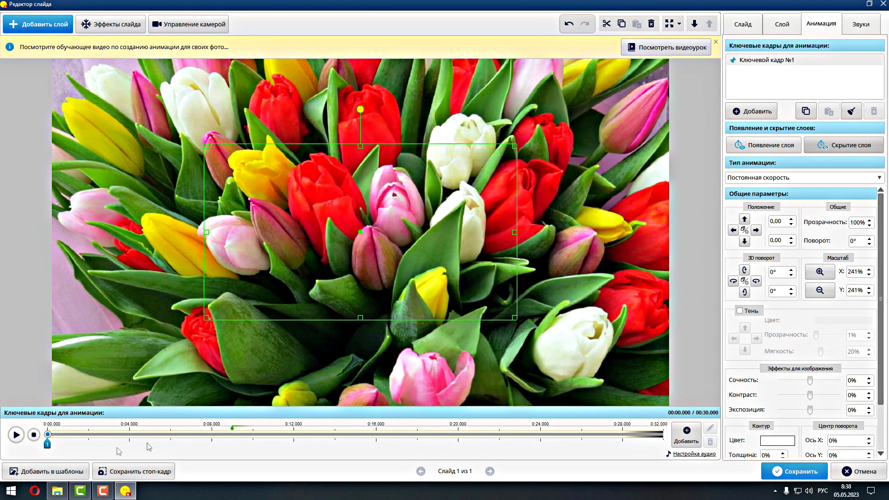
{"action": "left_click", "coordinate": [16, 436]}
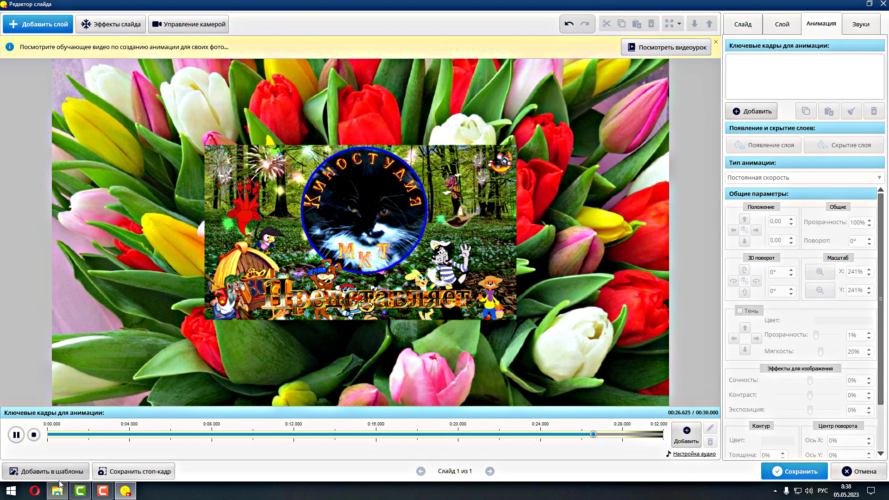
{"action": "left_click", "coordinate": [33, 435]}
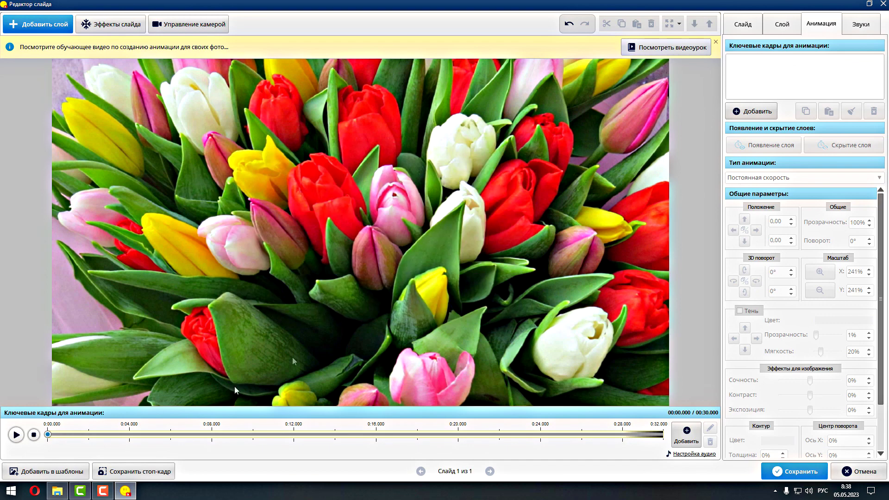
Apply the first Частицы hiding animation to the video layer, starting at 24,00 сек. with a duration of 1,00 сек., and preview the slide
{"action": "left_click", "coordinate": [368, 254]}
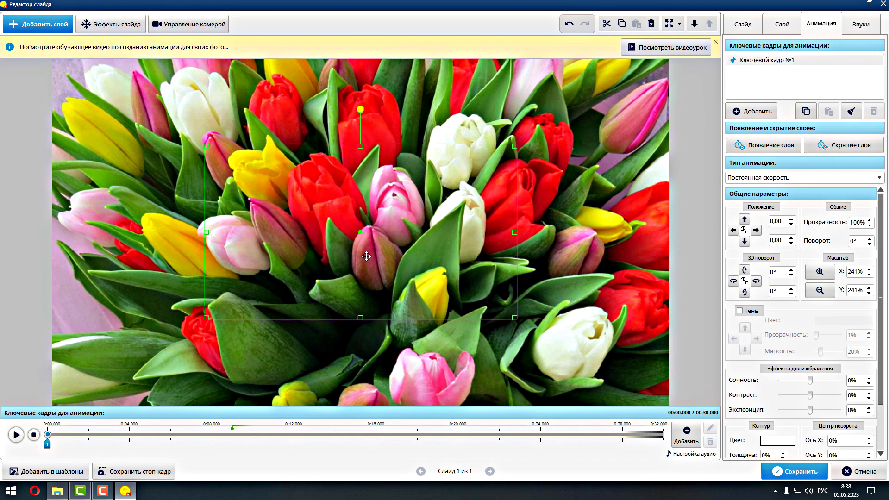
{"action": "left_click", "coordinate": [865, 145]}
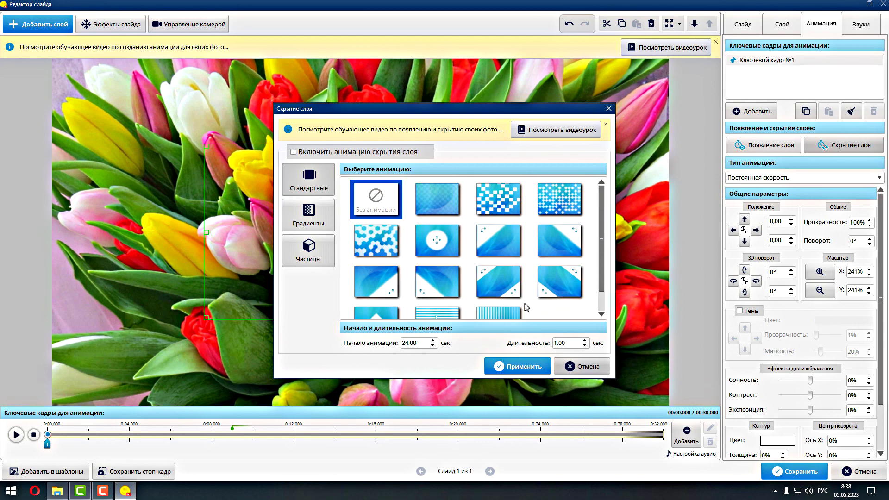
{"action": "left_click", "coordinate": [313, 261]}
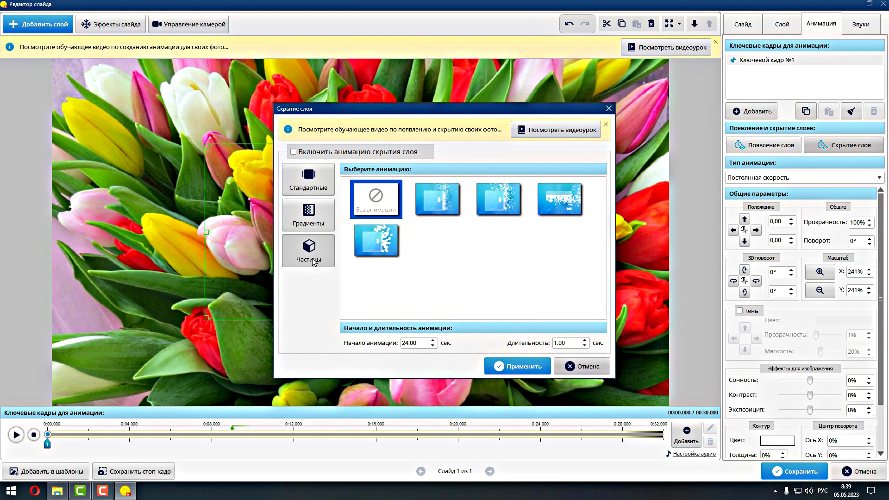
{"action": "left_click", "coordinate": [456, 207]}
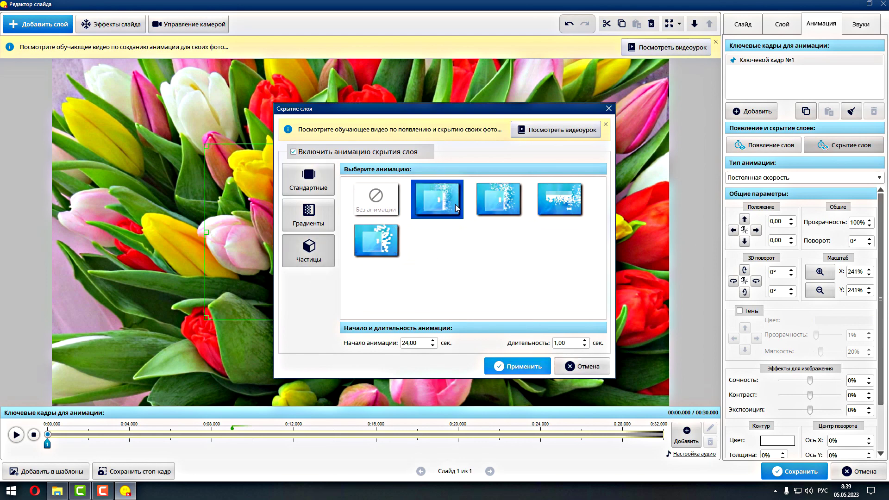
{"action": "left_click", "coordinate": [532, 366]}
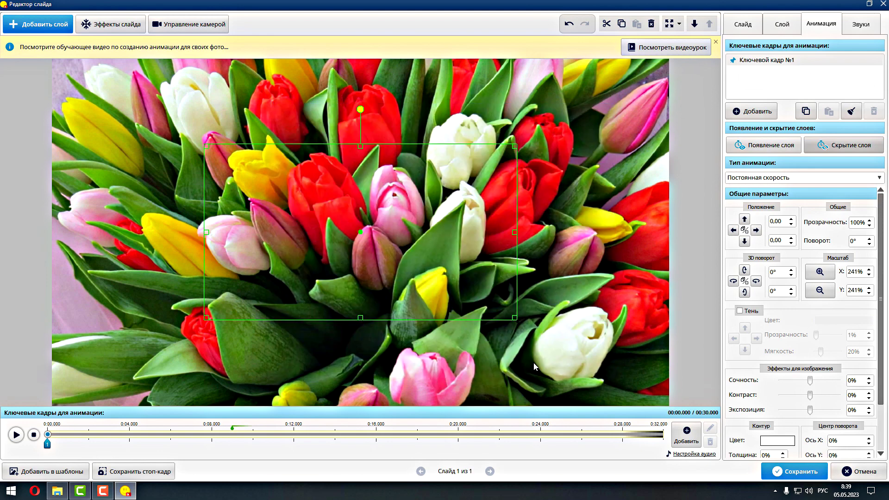
{"action": "left_click", "coordinate": [16, 435]}
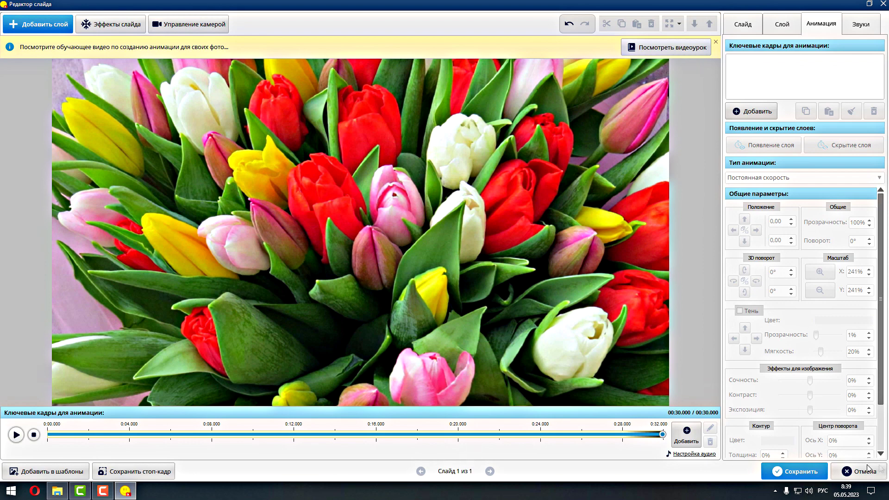
Save the edited slide and play the project in full screen
{"action": "left_click", "coordinate": [809, 477]}
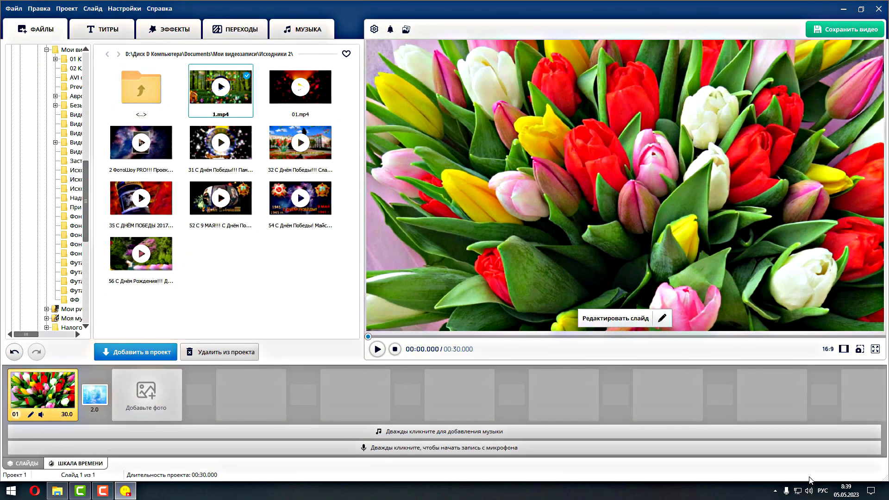
{"action": "left_click", "coordinate": [874, 349]}
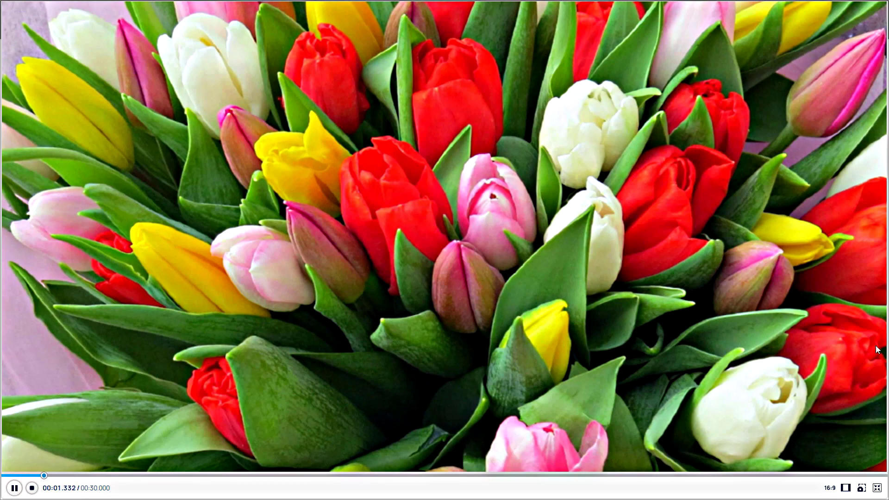